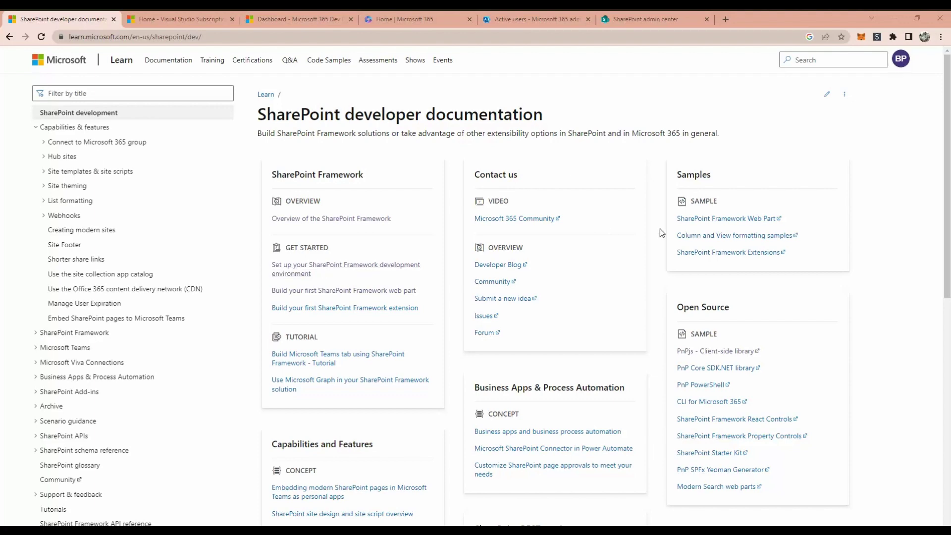
# Highlight the Azure $150 monthly credit and Microsoft 365 developer subscription benefits, then go to the developer dashboard.
pyautogui.scroll(-2, 520, 391)
pyautogui.scroll(-8, 520, 391)
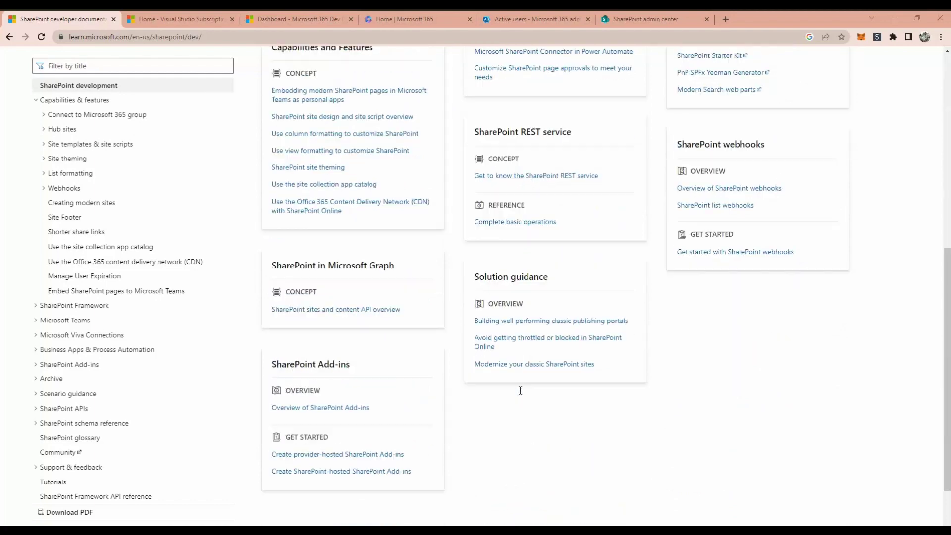
pyautogui.scroll(5, 520, 391)
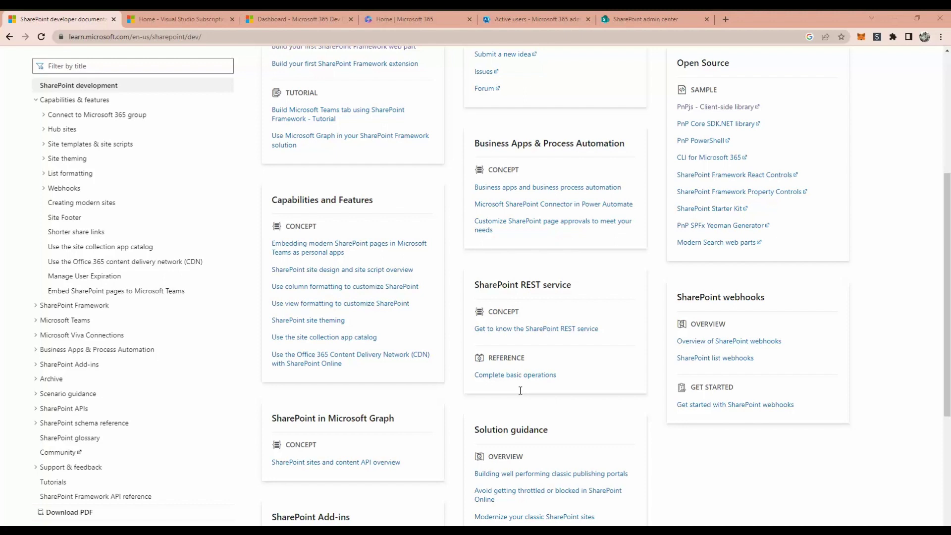
pyautogui.click(189, 22)
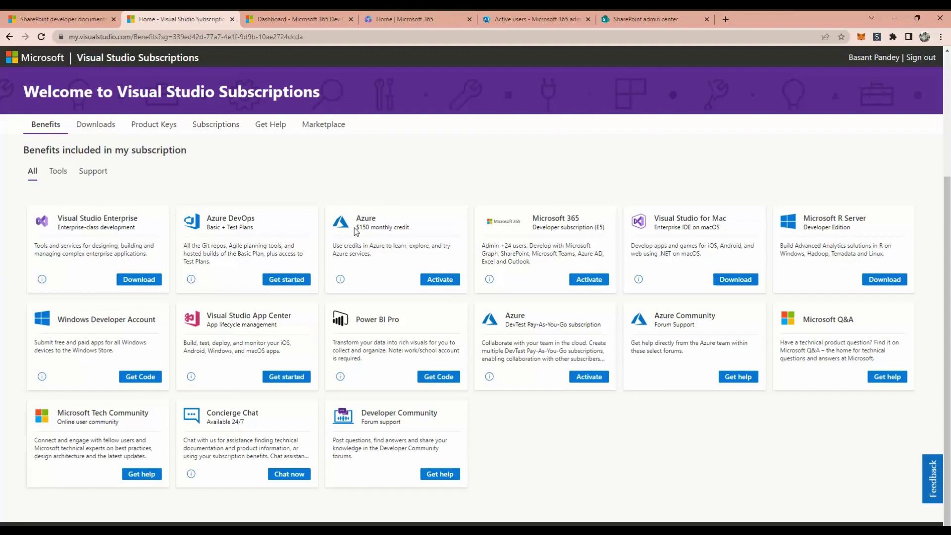
pyautogui.moveTo(354, 229); pyautogui.dragTo(416, 229)
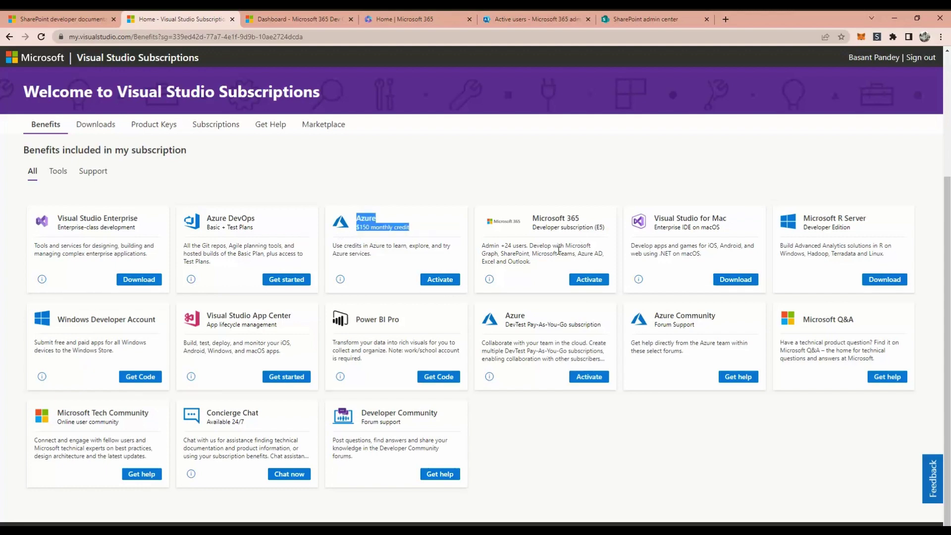
pyautogui.moveTo(532, 217); pyautogui.dragTo(608, 231)
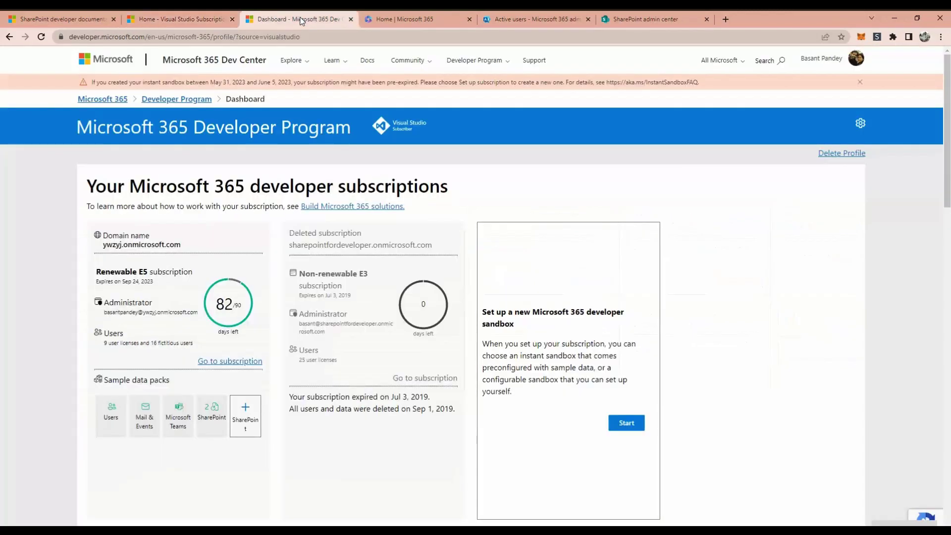
pyautogui.click(300, 20)
# Switch to the 'Home | Microsoft 365' tab to show the Microsoft 365 home page.
pyautogui.click(428, 21)
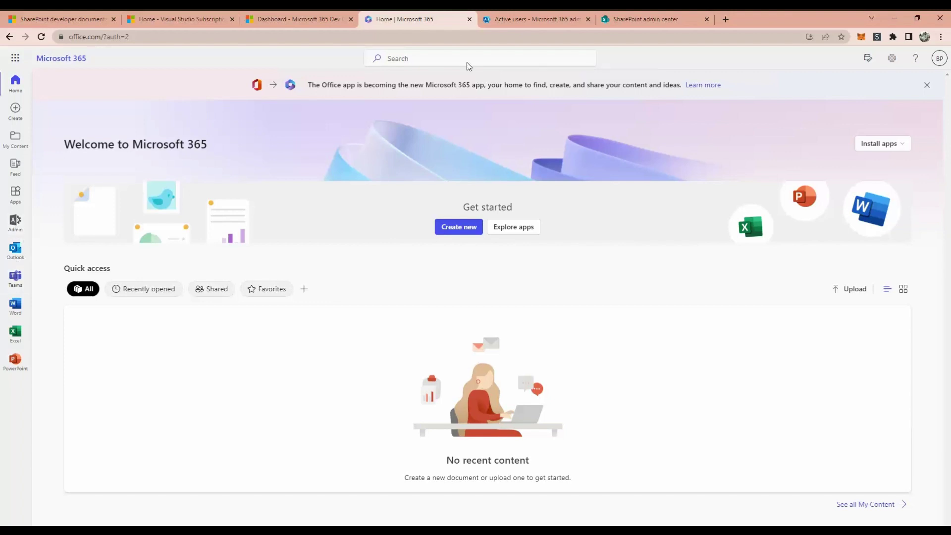
# Show the admin center's Active users list with its Microsoft 365 E5 Developer licences.
pyautogui.click(521, 21)
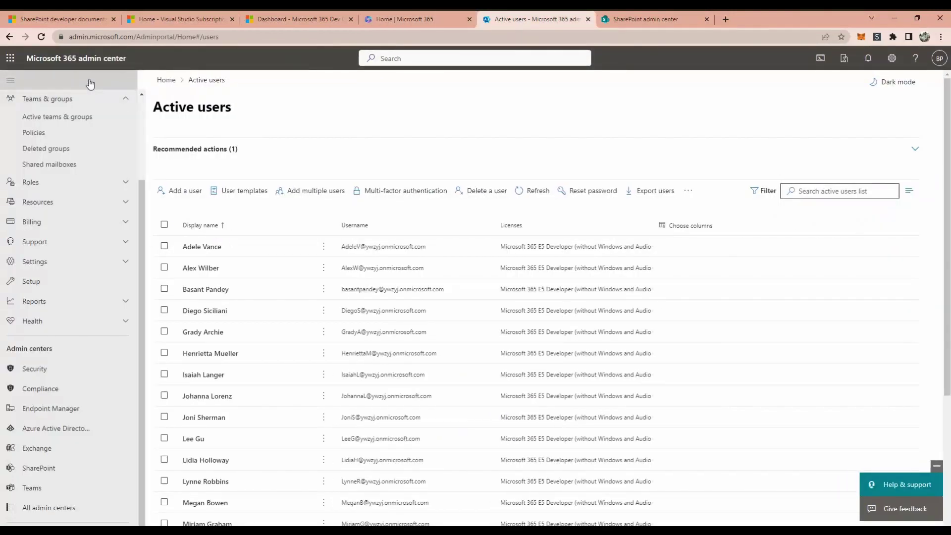
pyautogui.click(419, 20)
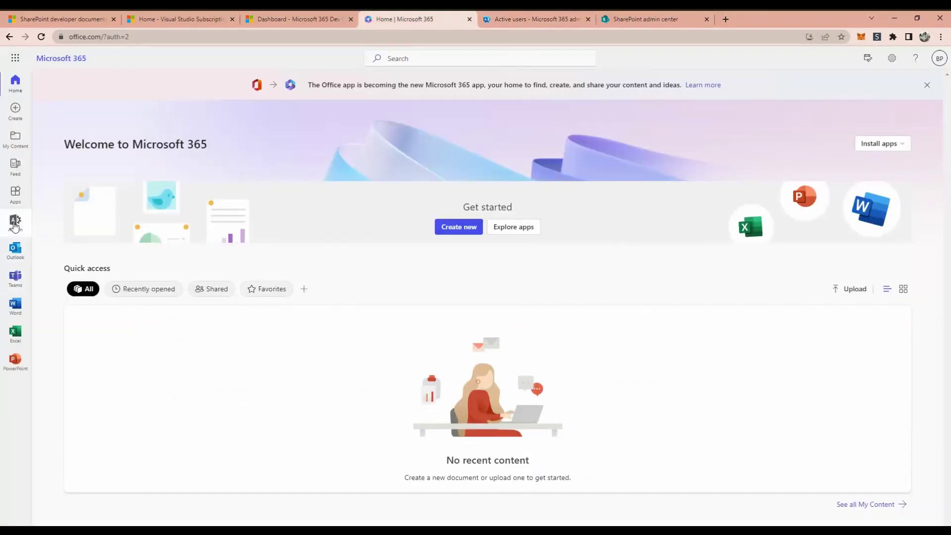
pyautogui.click(525, 19)
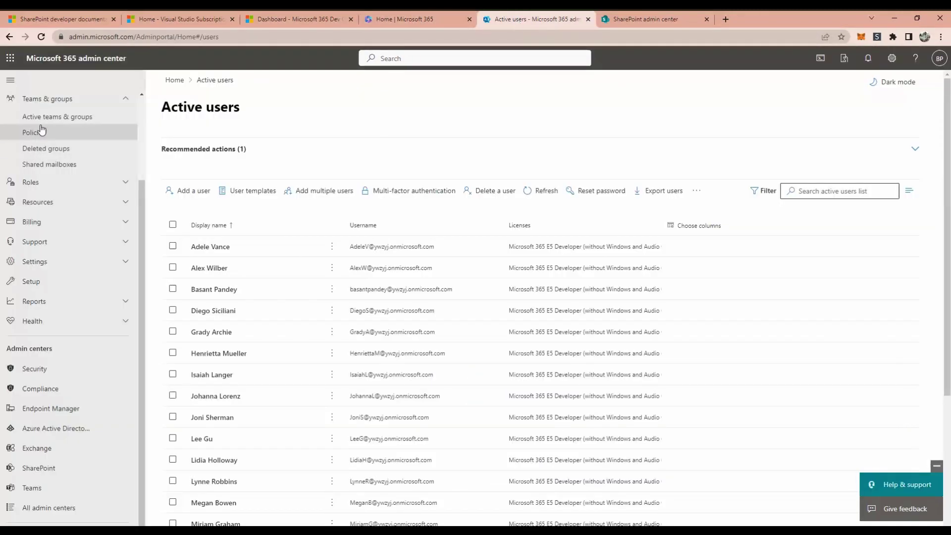
pyautogui.scroll(-4, 286, 430)
pyautogui.scroll(5, 282, 430)
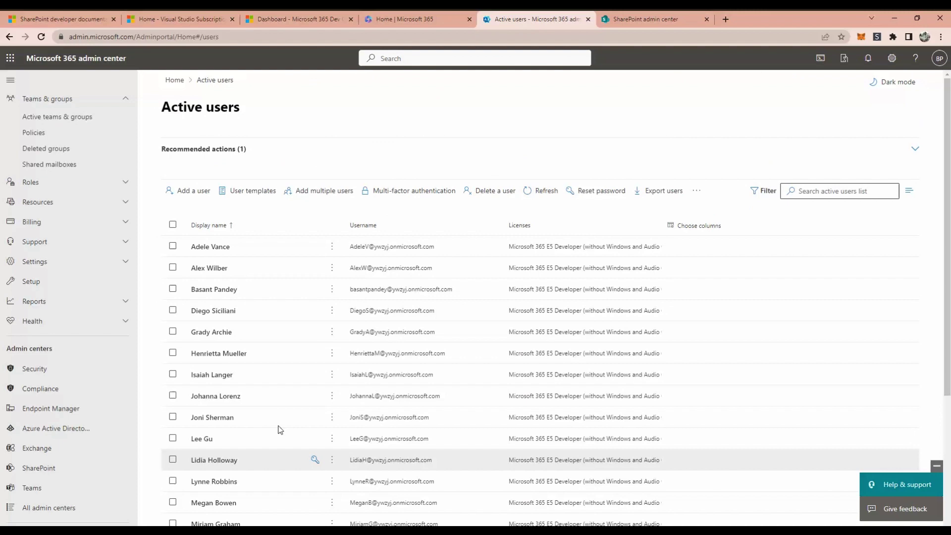
pyautogui.scroll(3, 14, 421)
pyautogui.scroll(-3, 14, 420)
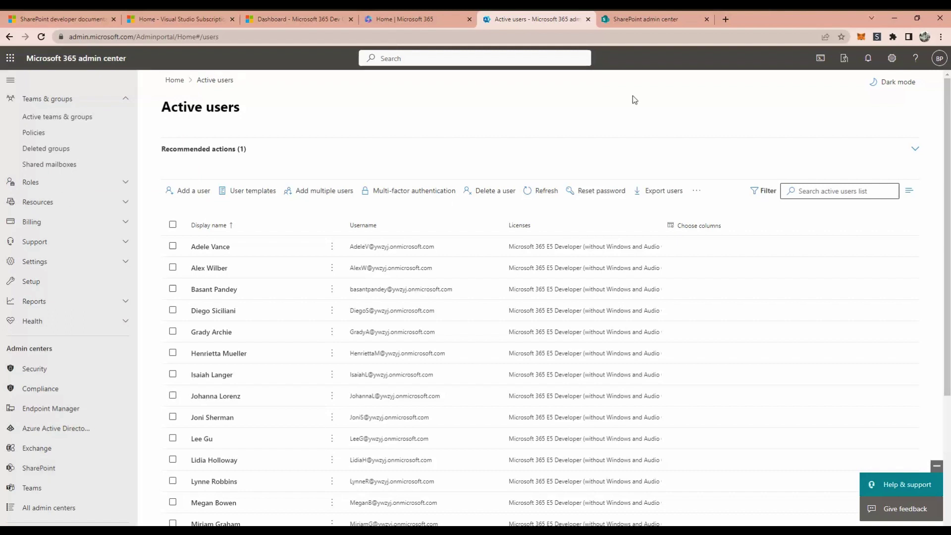
# Browse the SharePoint admin center home dashboard, then open Sites > Active sites.
pyautogui.click(645, 19)
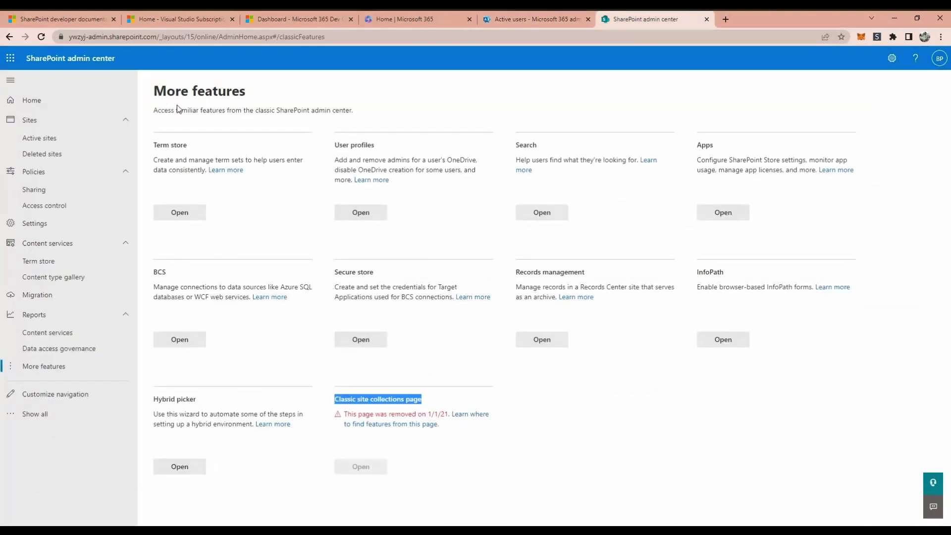
pyautogui.click(48, 105)
pyautogui.scroll(-2, 545, 409)
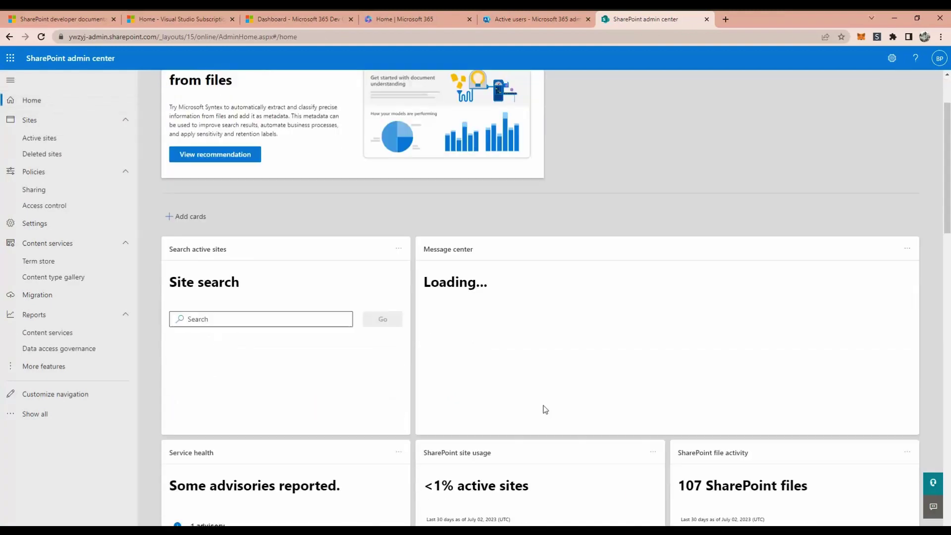
pyautogui.scroll(-12, 545, 409)
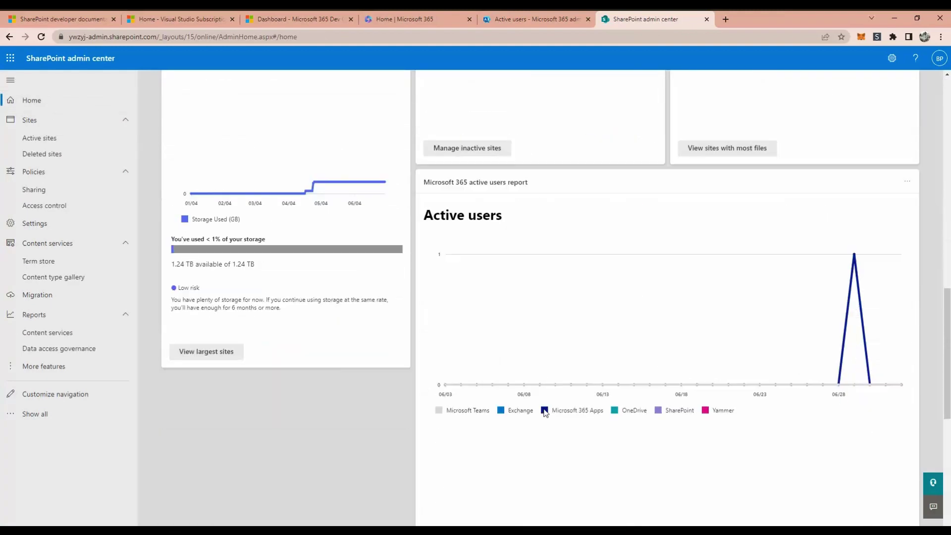
pyautogui.scroll(-2, 545, 412)
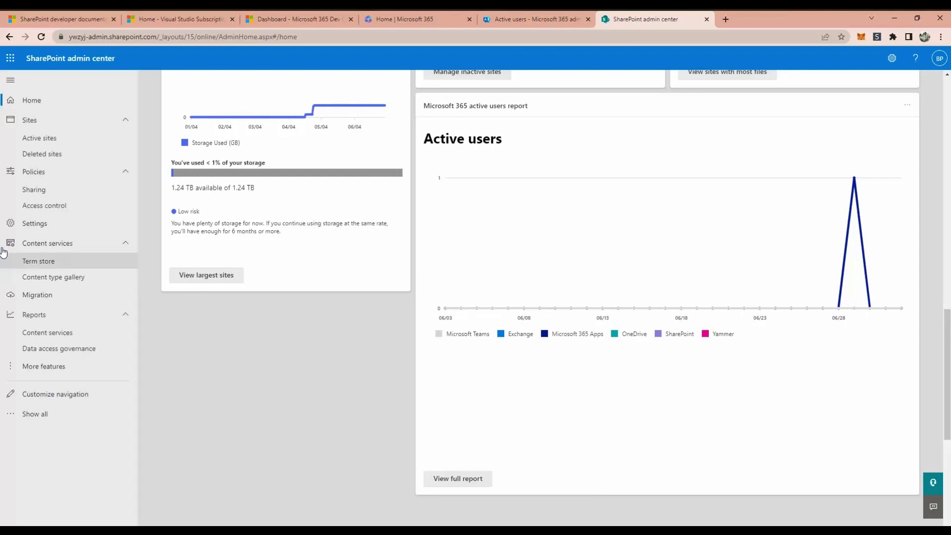
pyautogui.click(32, 121)
pyautogui.click(42, 122)
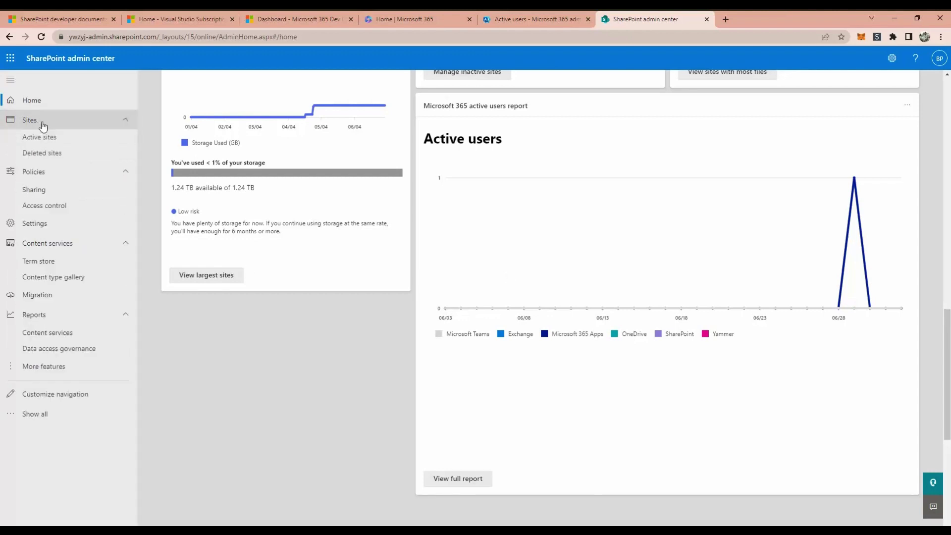
pyautogui.click(99, 139)
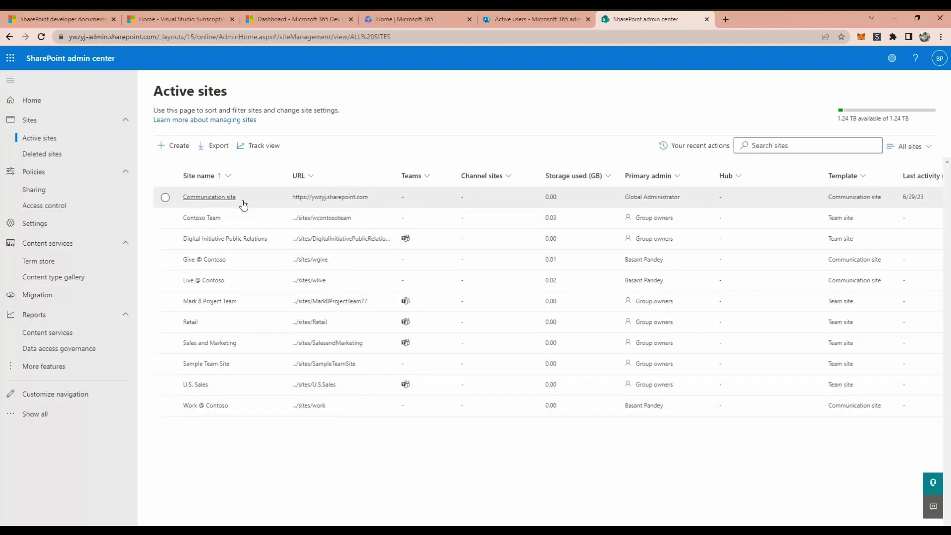
# Open the Communication site in a new tab and dismiss the Next steps pane.
pyautogui.click(355, 199)
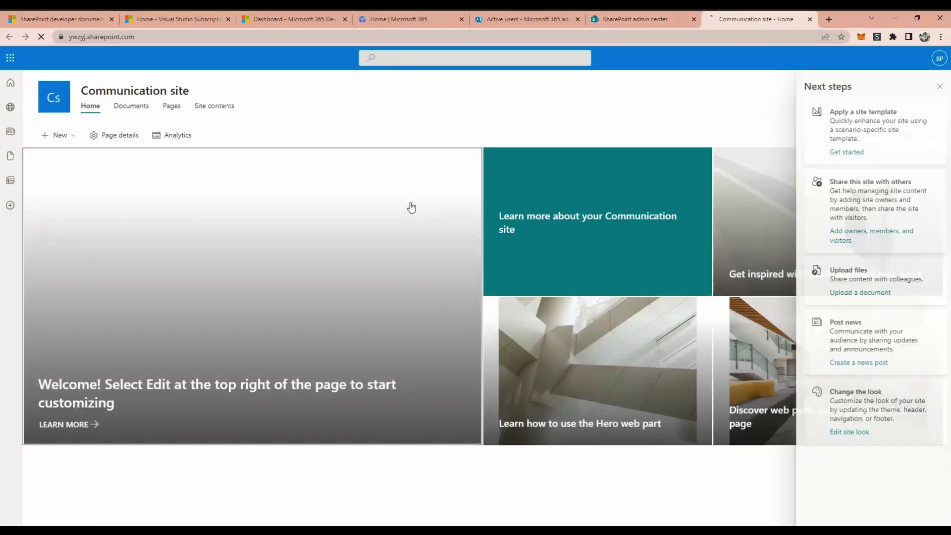
pyautogui.click(936, 87)
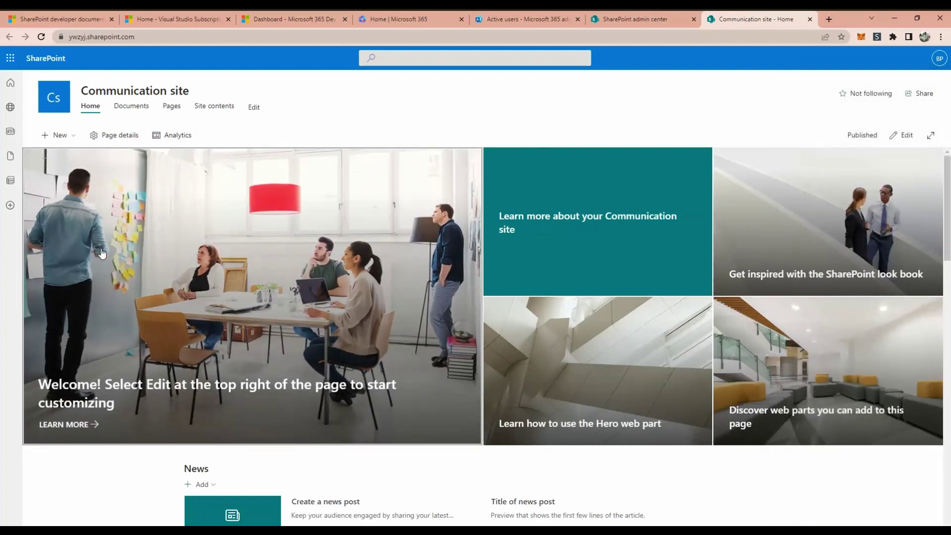
# Put the home page in edit mode, browse section templates, and open the web part gallery above News.
pyautogui.click(904, 134)
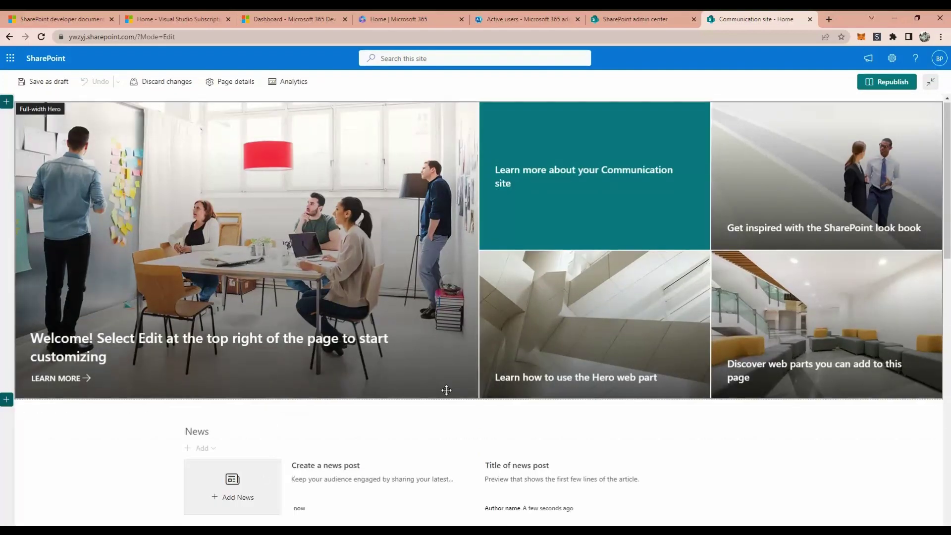
pyautogui.scroll(-2, 446, 390)
pyautogui.click(6, 301)
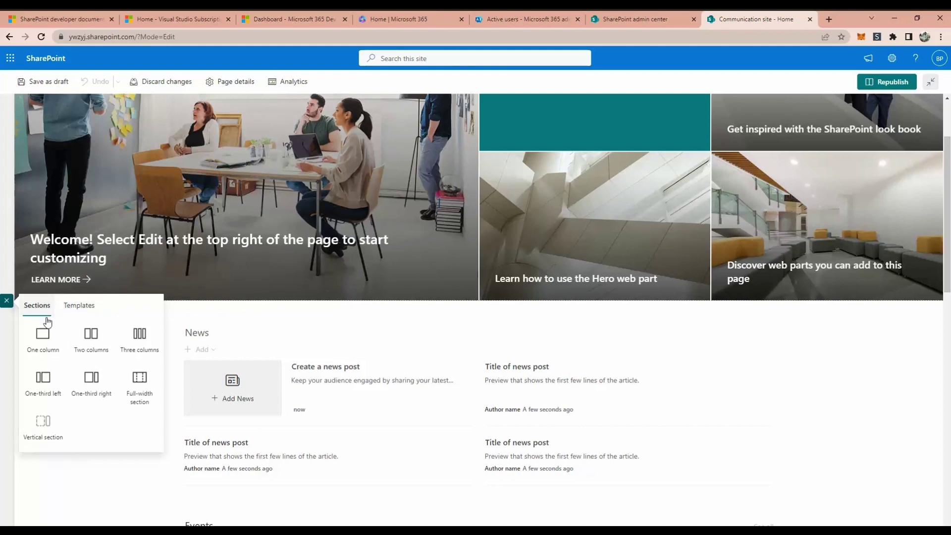
pyautogui.click(78, 305)
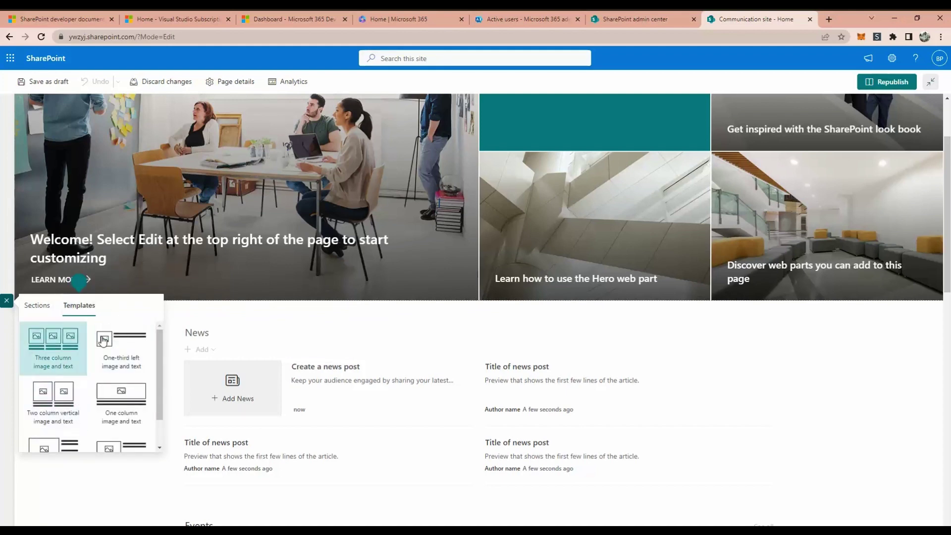
pyautogui.click(454, 317)
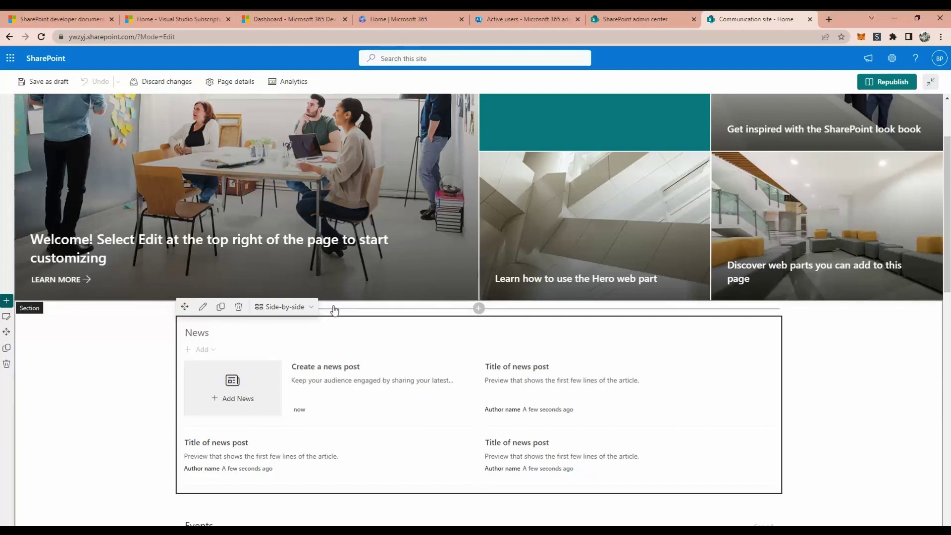
pyautogui.click(478, 308)
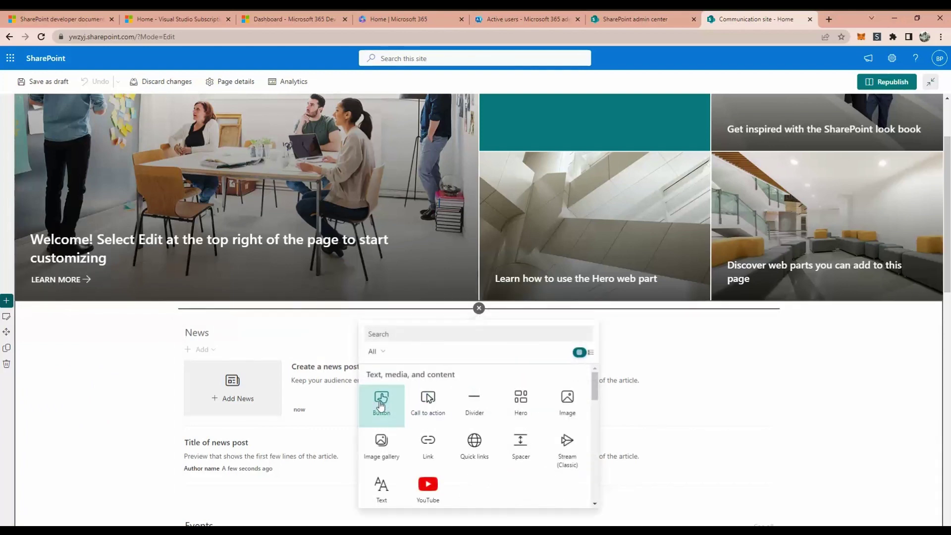
# Scroll through the web part gallery and back to its top.
pyautogui.scroll(-10, 381, 406)
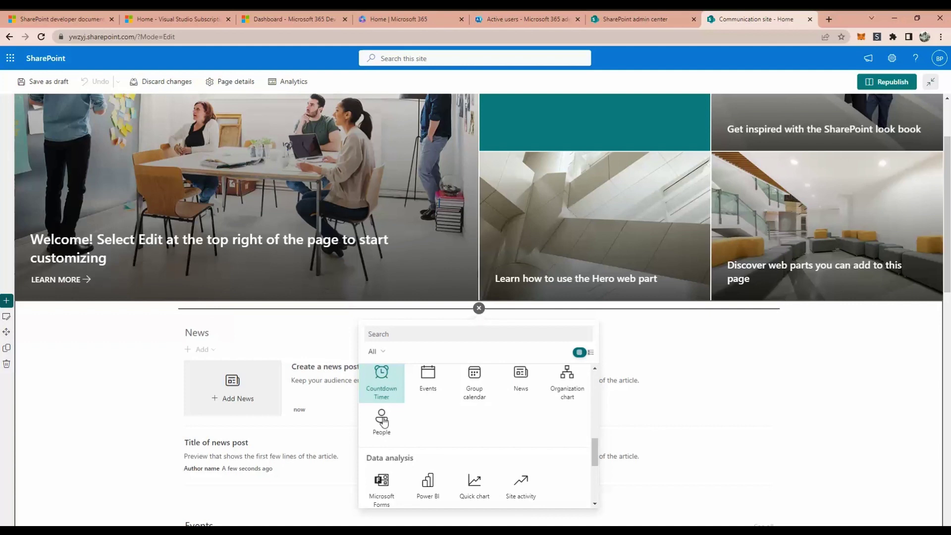
pyautogui.scroll(-5, 382, 419)
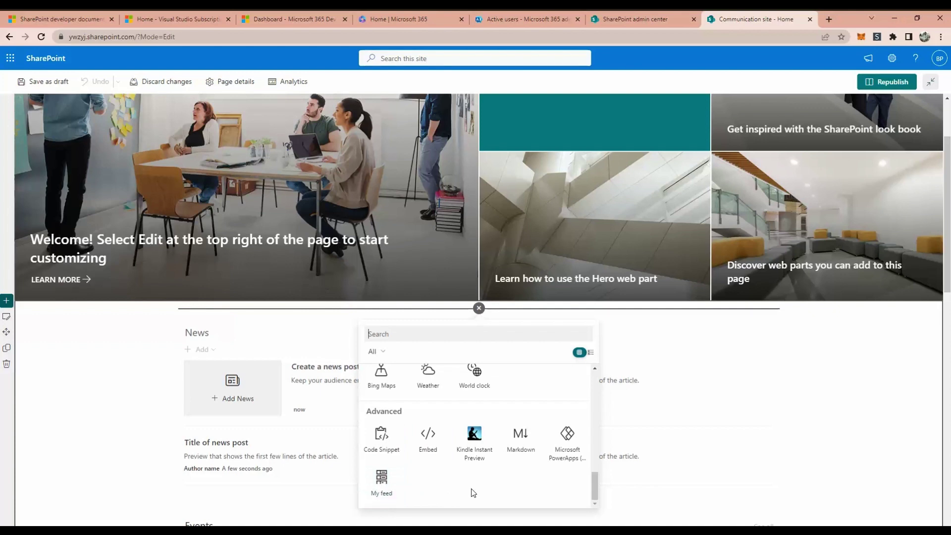
pyautogui.scroll(2, 440, 409)
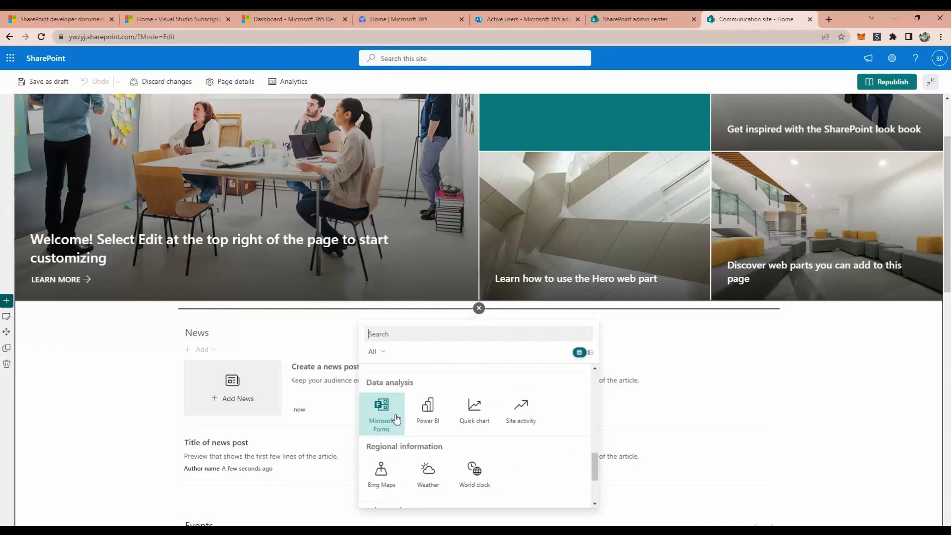
pyautogui.scroll(2, 396, 419)
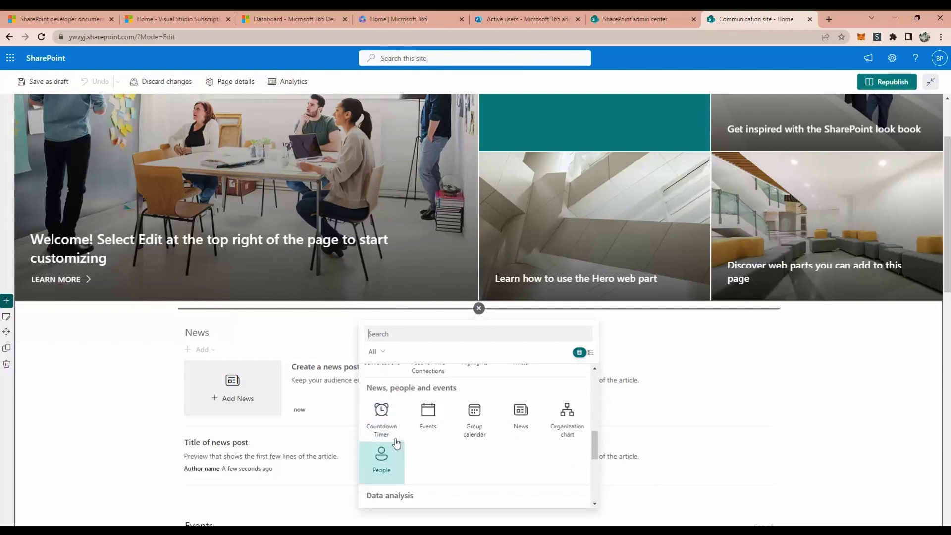
pyautogui.scroll(4, 398, 431)
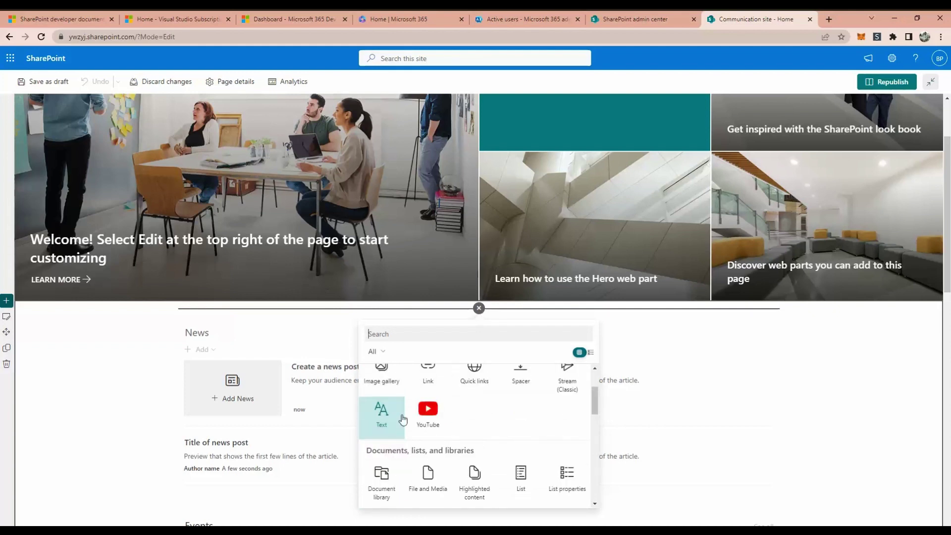
pyautogui.scroll(2, 403, 420)
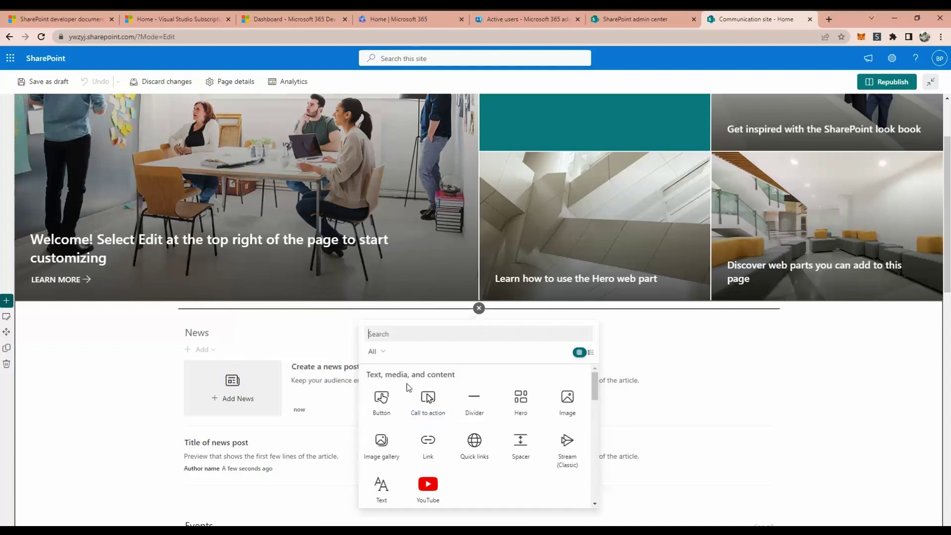
# Add and delete a Button web part, then review and close the News web part settings.
pyautogui.click(387, 411)
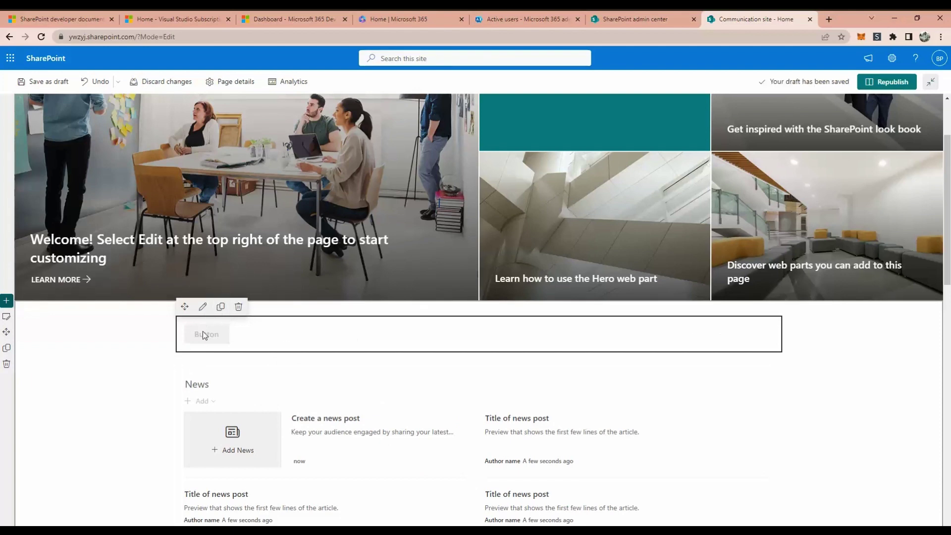
pyautogui.click(238, 307)
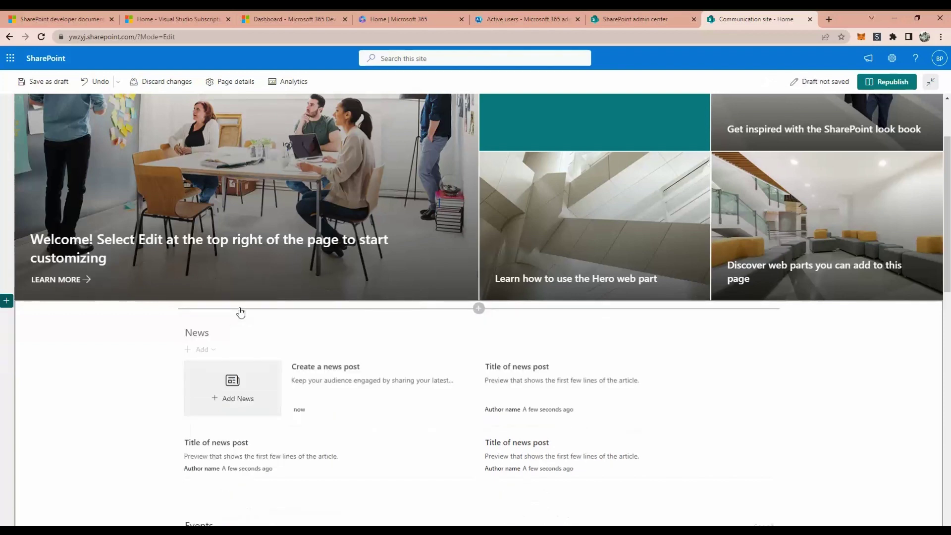
pyautogui.click(620, 333)
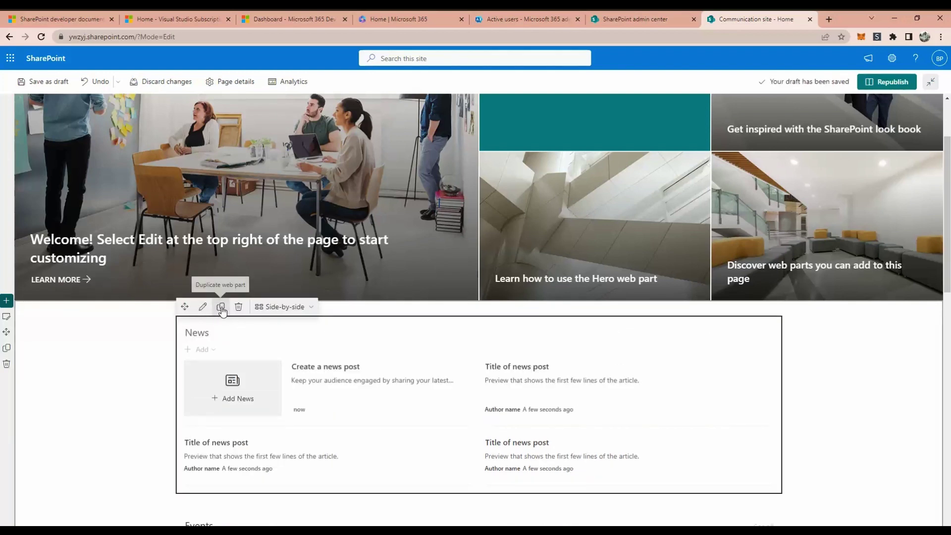
pyautogui.click(202, 306)
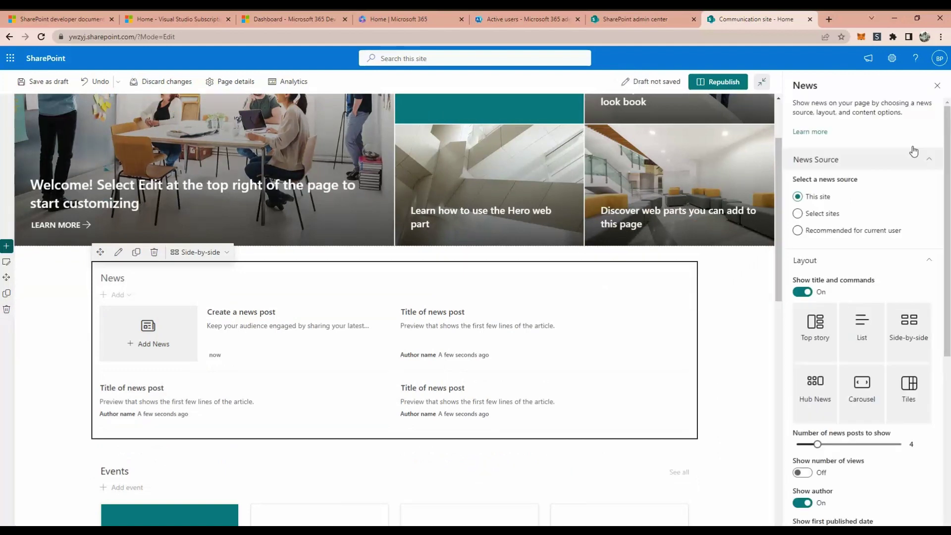
pyautogui.scroll(-4, 812, 445)
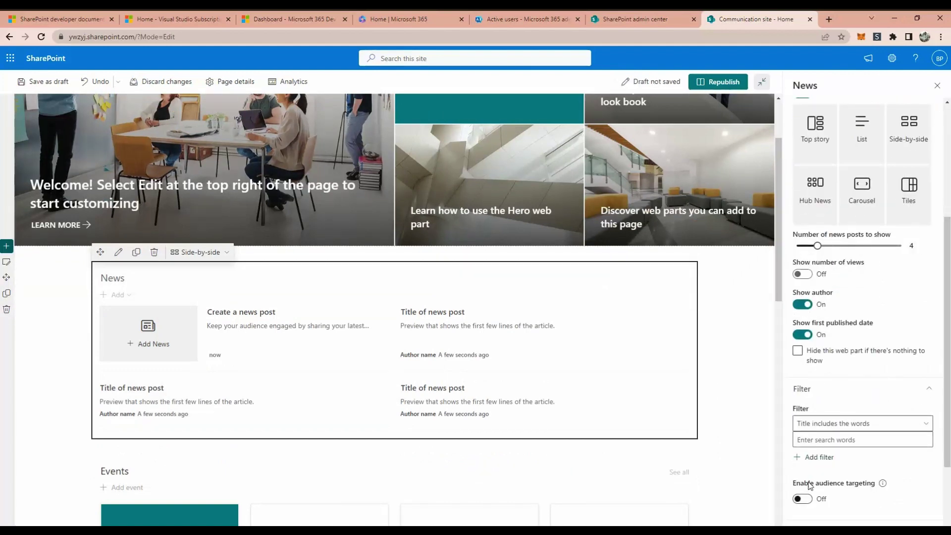
pyautogui.scroll(4, 810, 485)
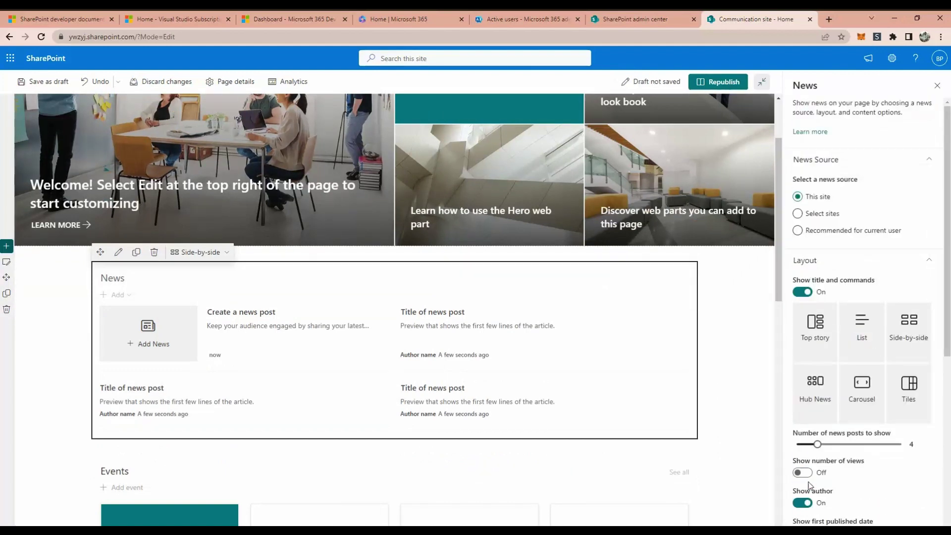
pyautogui.click(937, 86)
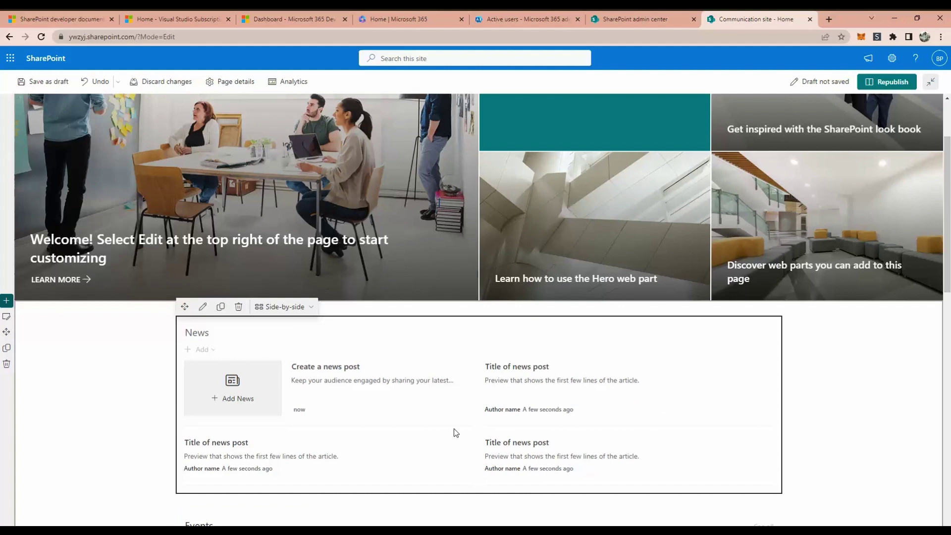
# Flip through the dashboard, subscriptions and Communication site tabs, ending on the SharePoint developer documentation.
pyautogui.click(288, 19)
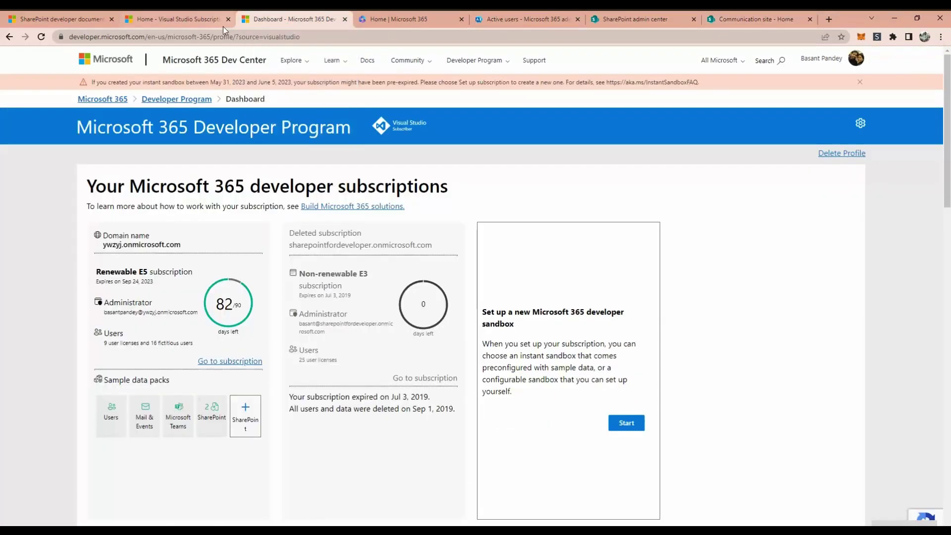
pyautogui.click(165, 22)
pyautogui.click(55, 25)
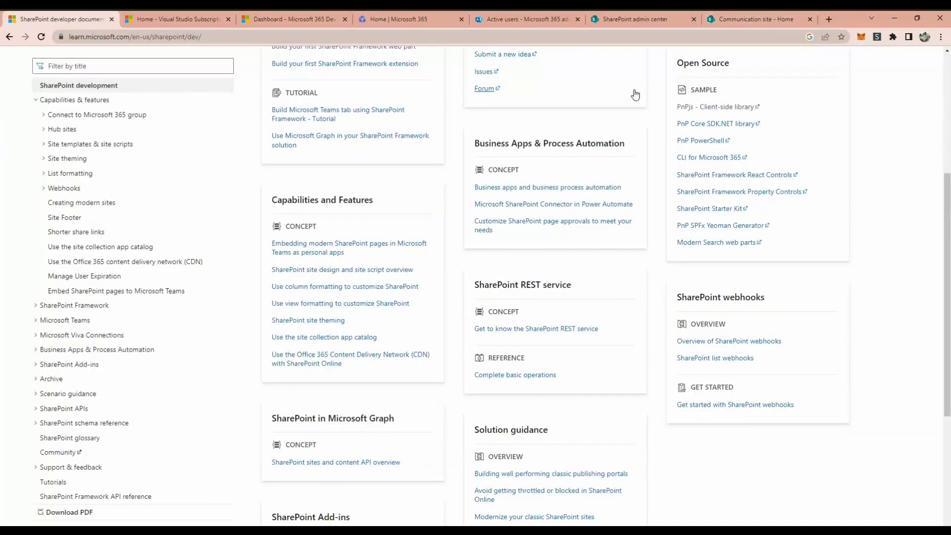
pyautogui.click(757, 19)
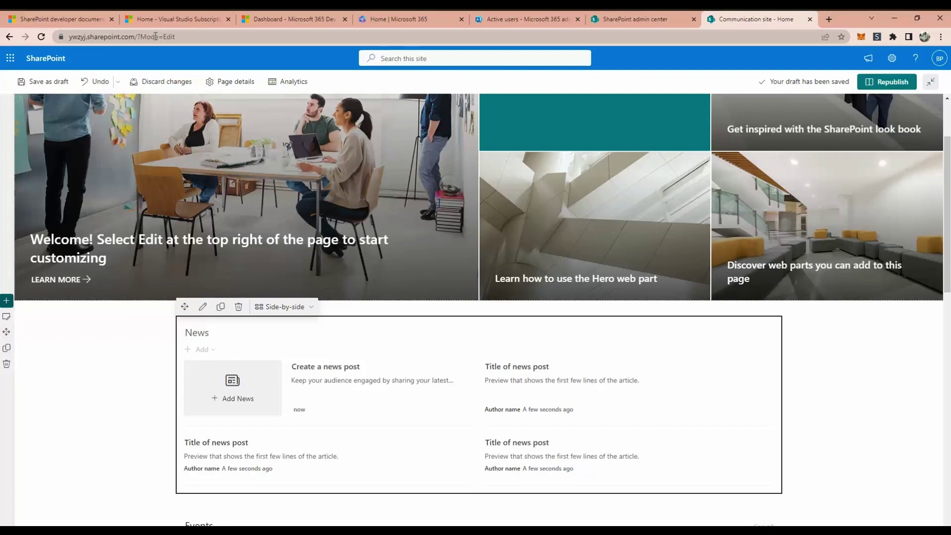
pyautogui.click(69, 20)
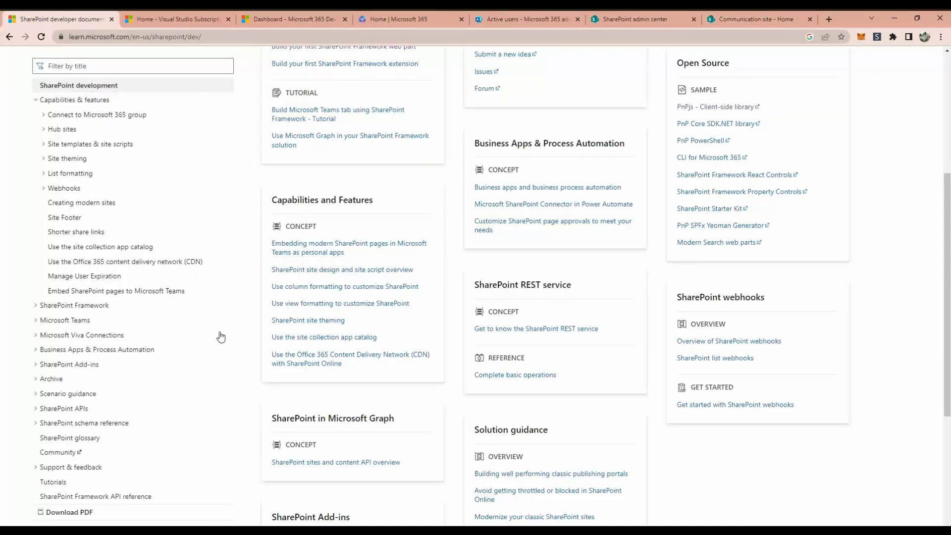
pyautogui.scroll(5, 221, 337)
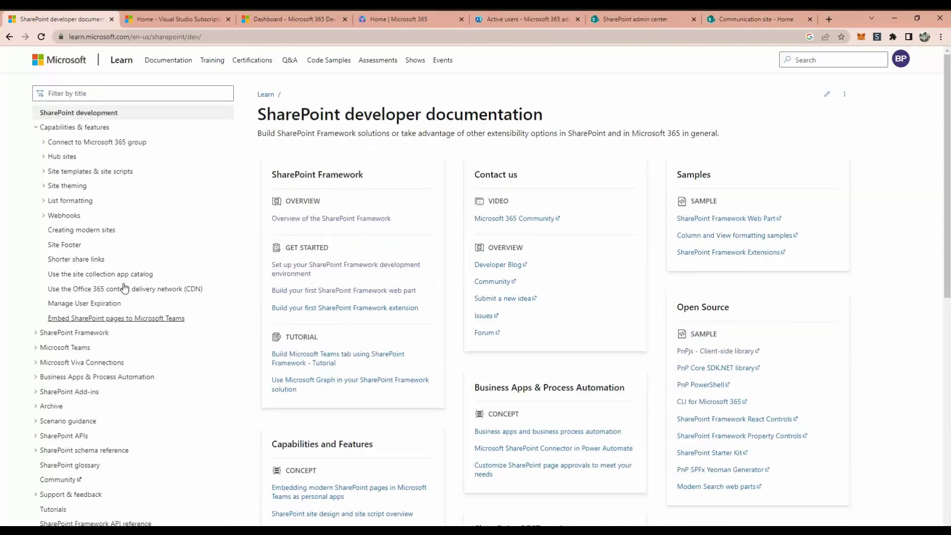
pyautogui.scroll(-3, 127, 362)
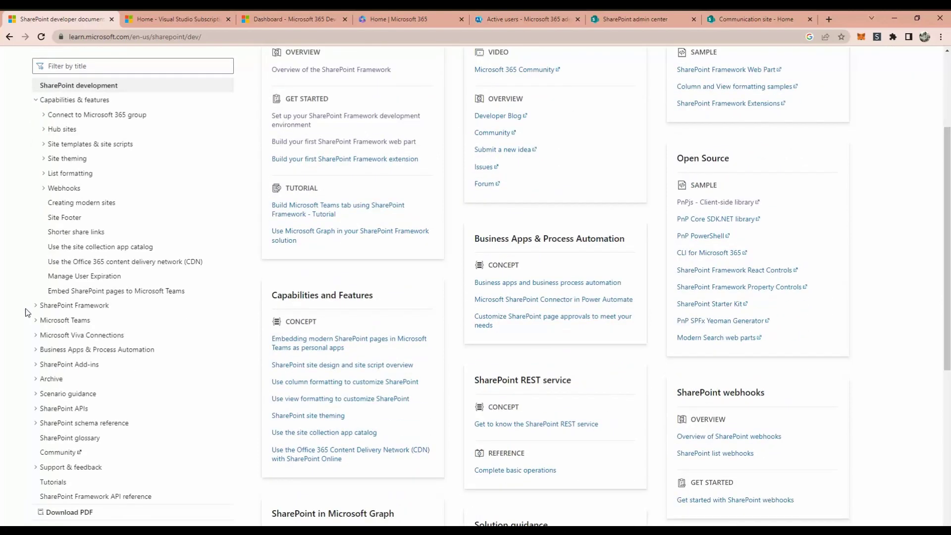
# Open the SharePoint Framework Overview, then the Set up Microsoft 365 tenant article, highlighting its title.
pyautogui.click(51, 308)
pyautogui.scroll(-3, 155, 310)
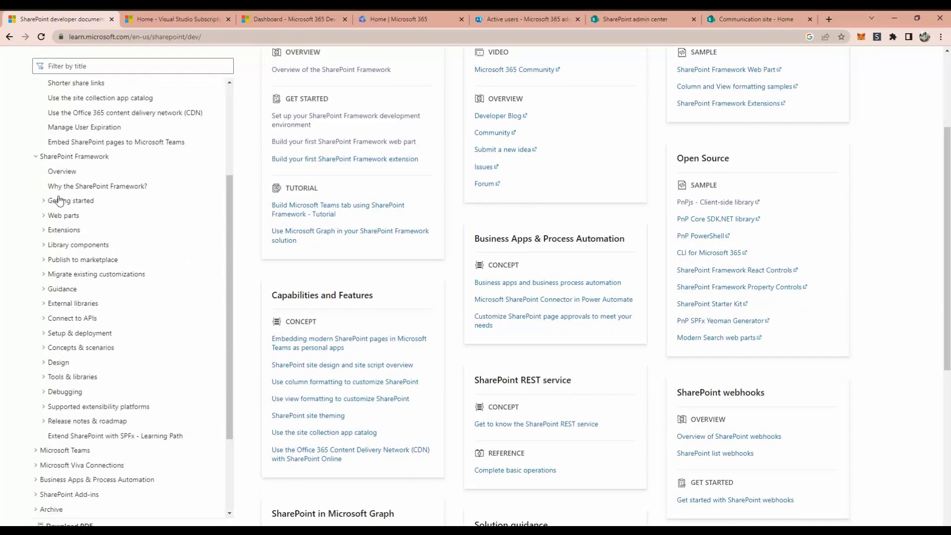
pyautogui.click(63, 172)
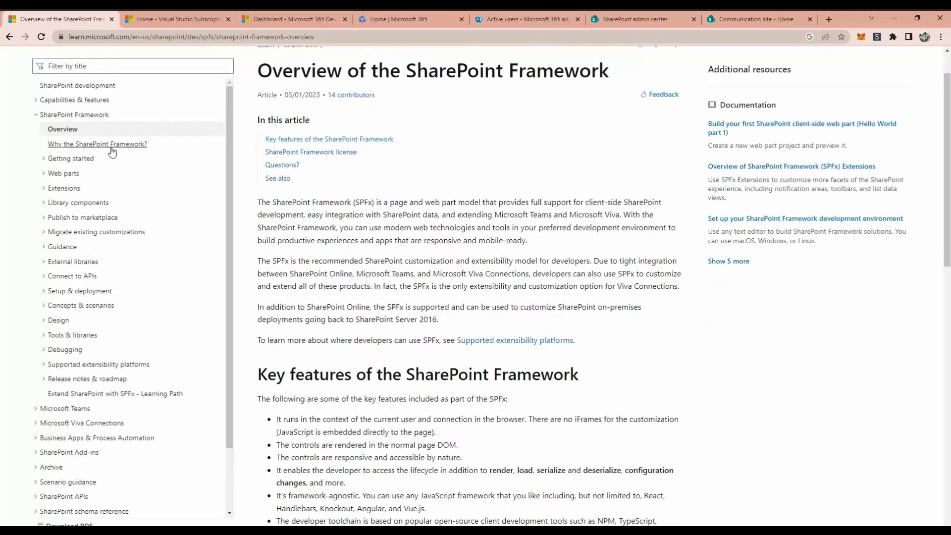
pyautogui.click(82, 159)
pyautogui.click(94, 174)
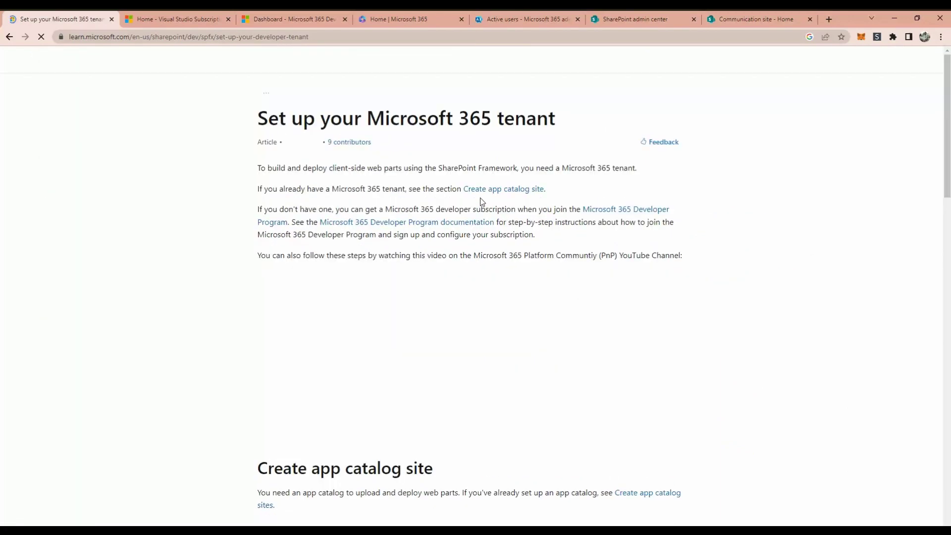
pyautogui.moveTo(354, 122); pyautogui.dragTo(583, 130)
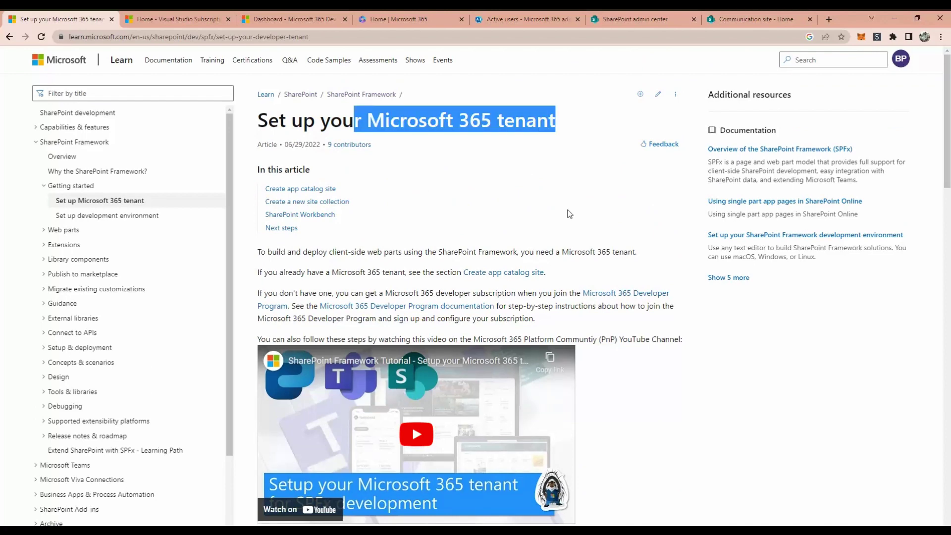
# Open the Set up development environment article under Getting started.
pyautogui.scroll(-5, 400, 403)
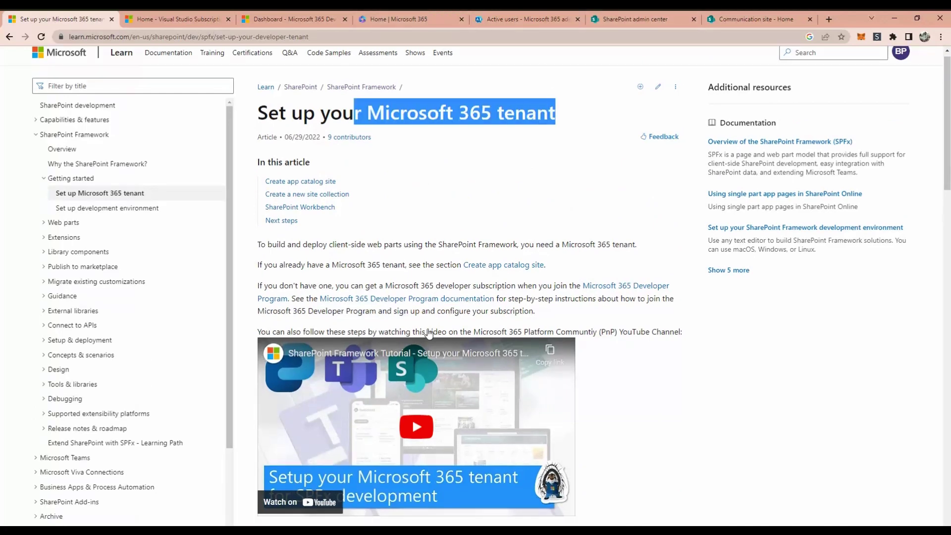
pyautogui.scroll(-3, 400, 404)
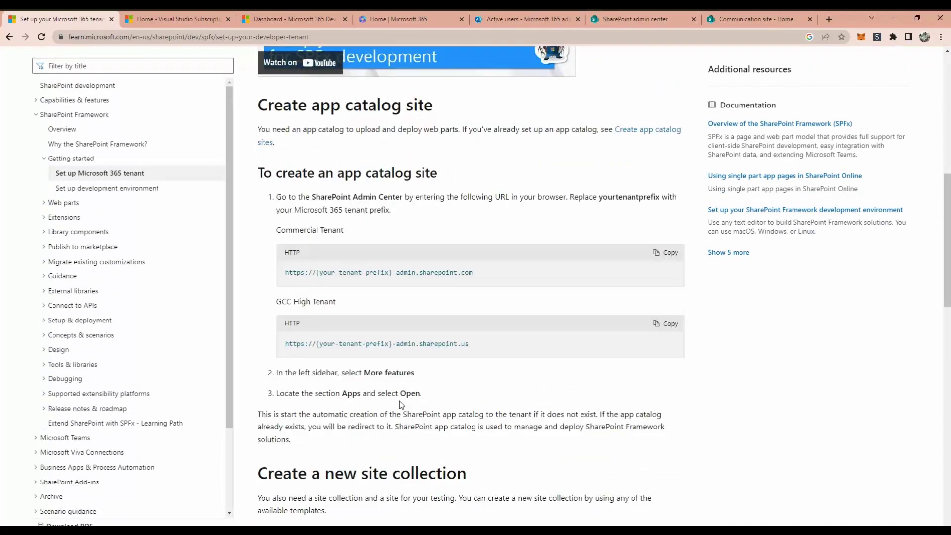
pyautogui.scroll(-6, 273, 236)
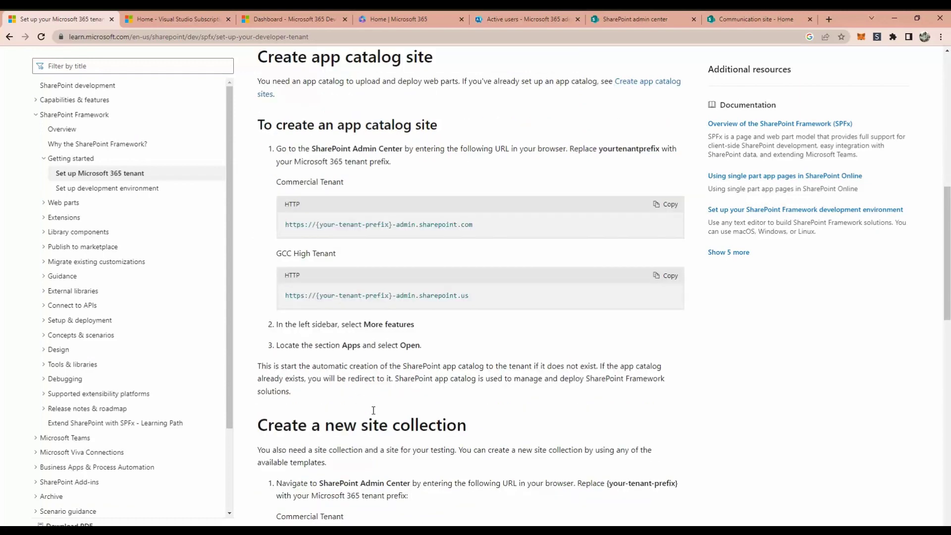
pyautogui.click(102, 188)
pyautogui.scroll(-8, 425, 419)
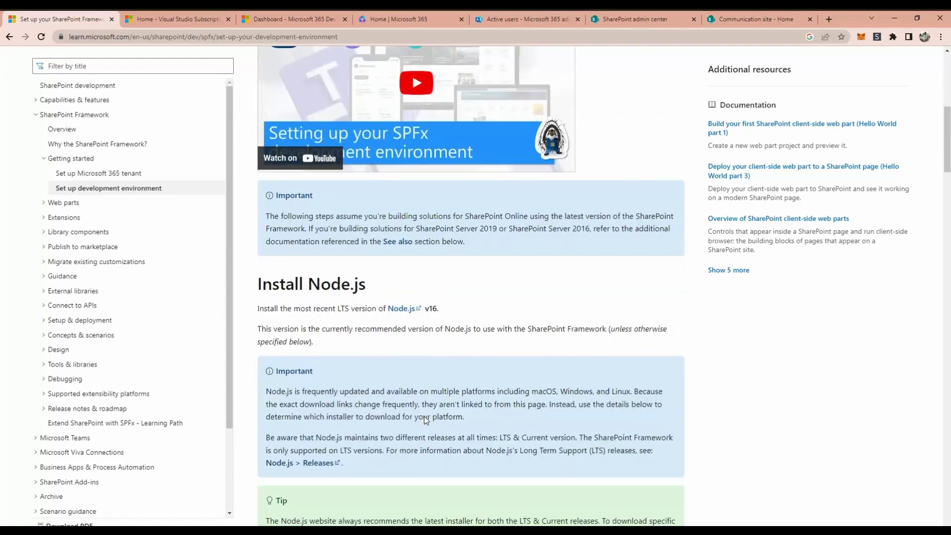
# Highlight Node.js in the install heading and open the Web parts Overview article.
pyautogui.moveTo(297, 289); pyautogui.dragTo(429, 288)
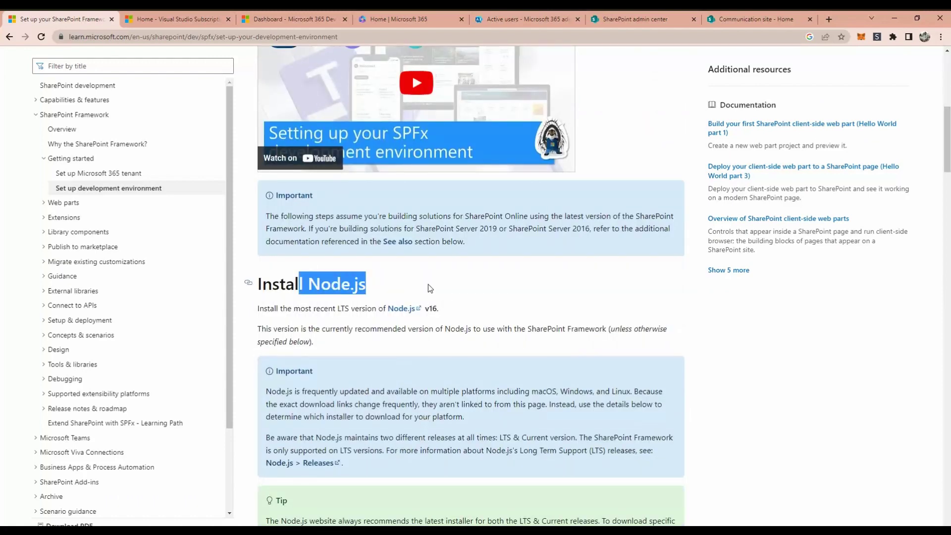
pyautogui.scroll(-8, 444, 420)
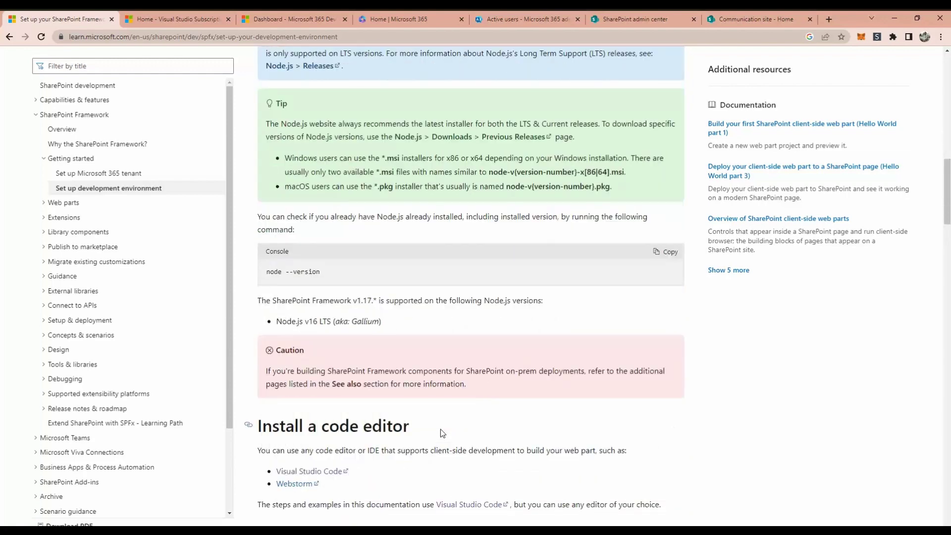
pyautogui.click(74, 204)
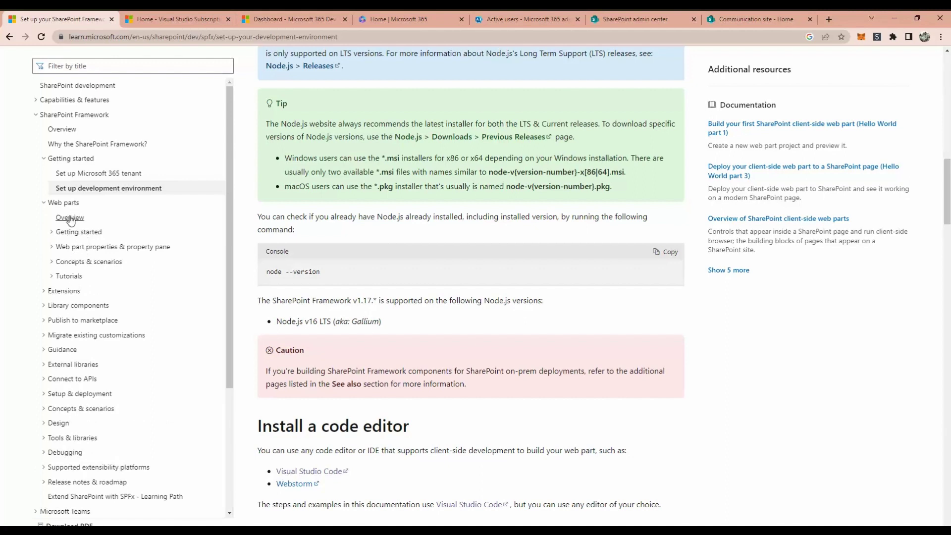
pyautogui.click(70, 218)
# Expand the web parts Getting started topics and open the Hello World part 1 article.
pyautogui.scroll(-4, 388, 420)
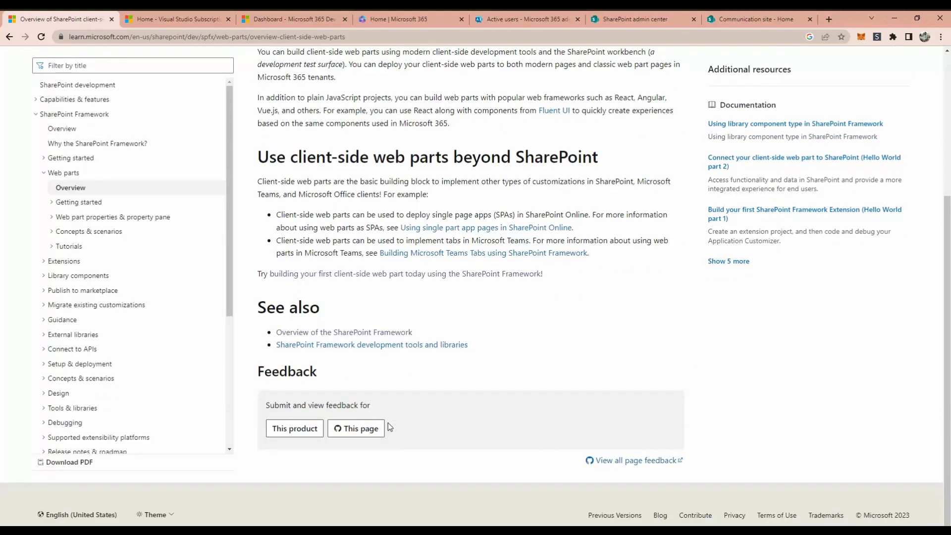
pyautogui.click(101, 204)
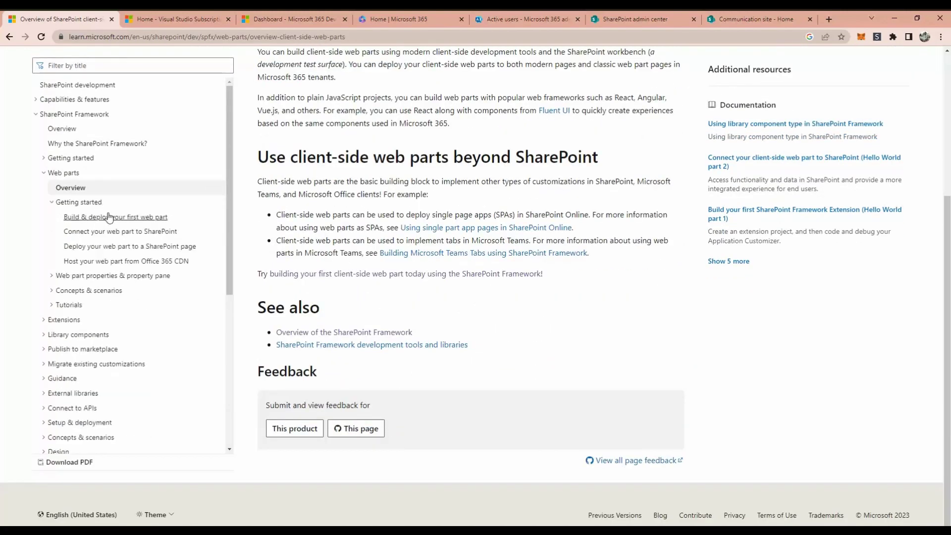
pyautogui.click(106, 216)
pyautogui.scroll(-8, 458, 371)
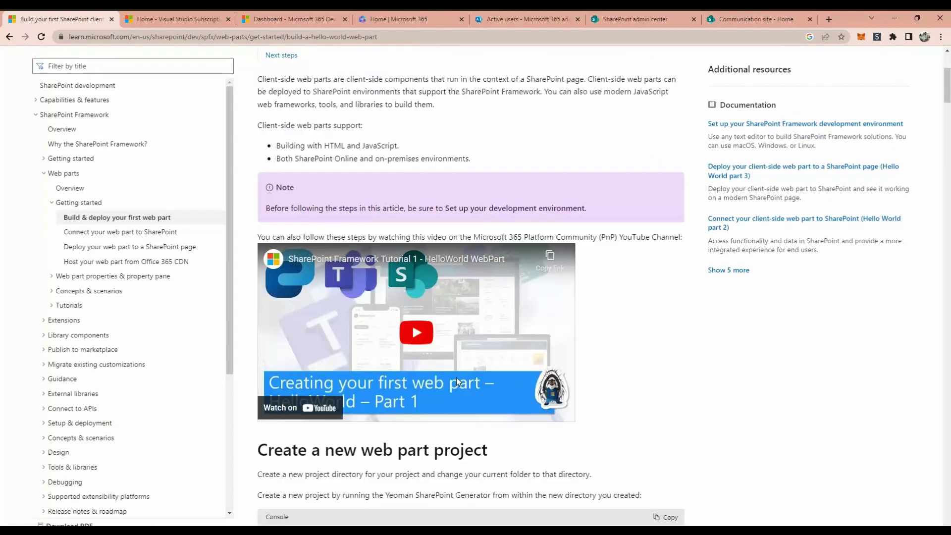
# Review the admin center's active sites and the Communication site home page, then view the Visual Studio Subscriptions benefits.
pyautogui.click(636, 20)
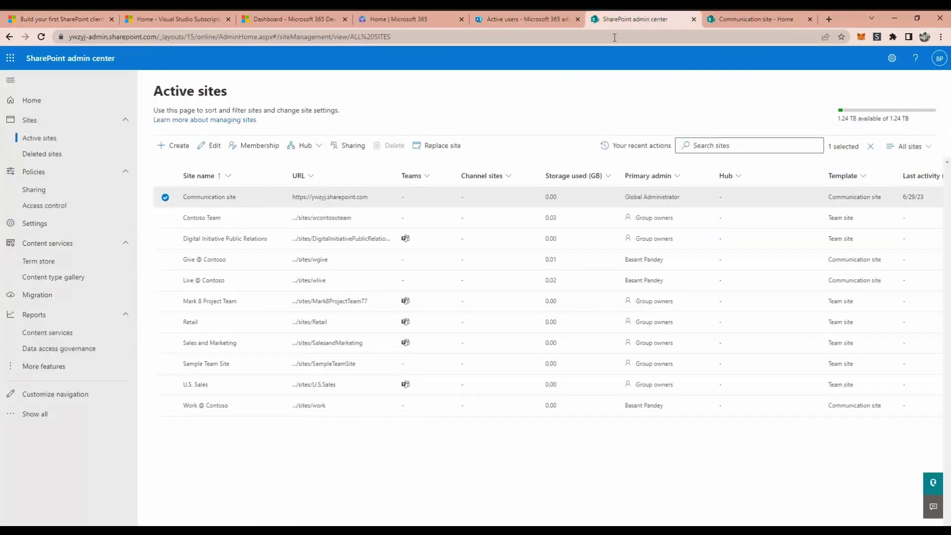
pyautogui.click(765, 22)
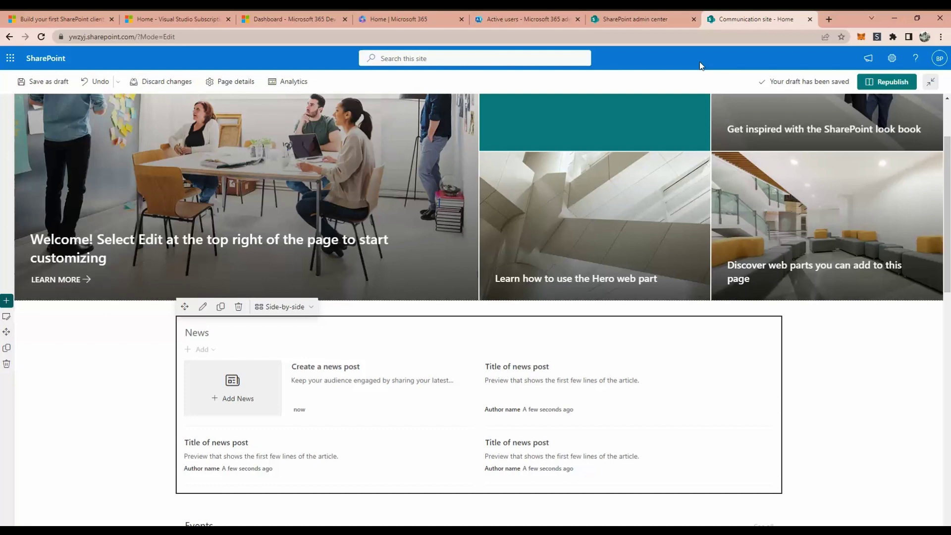
pyautogui.click(651, 23)
pyautogui.click(177, 22)
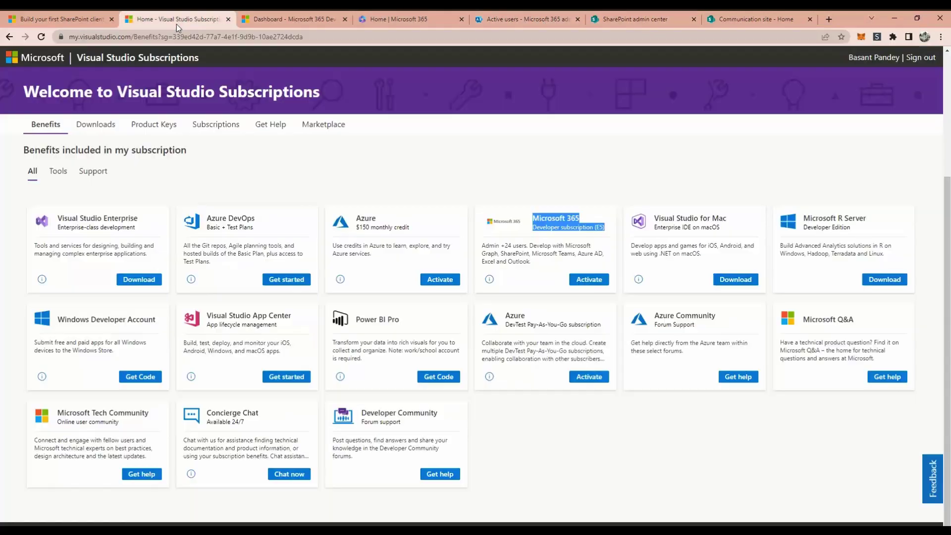
# Go back to the 'Build your first SharePoint client-side web part' article on Microsoft Learn.
pyautogui.click(26, 22)
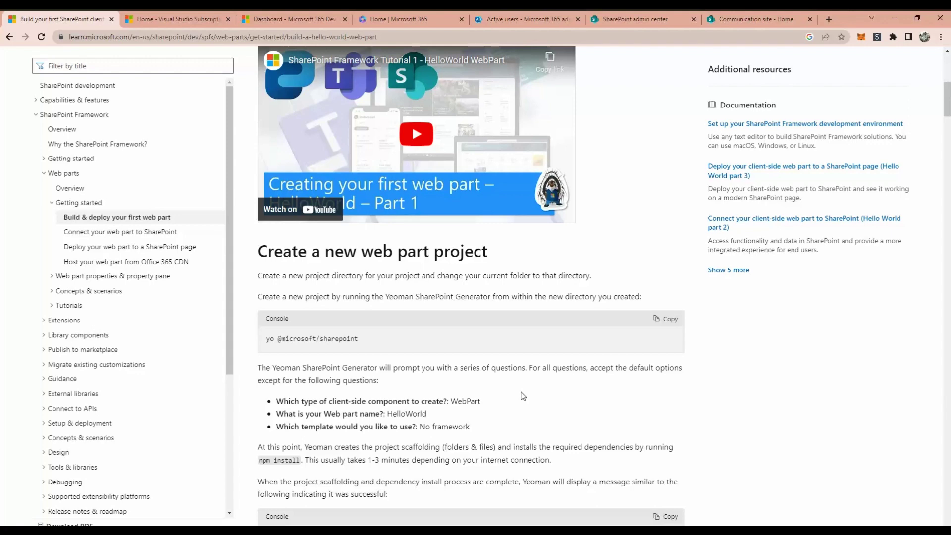
# Open the 'Connect your web part to SharePoint' article and expand the Web part properties & property pane topics.
pyautogui.click(108, 235)
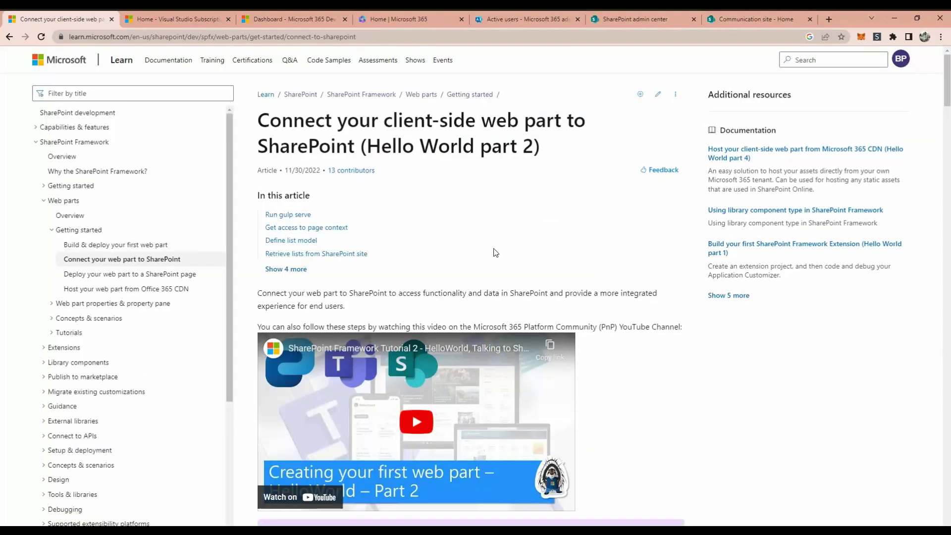
pyautogui.scroll(-9, 670, 422)
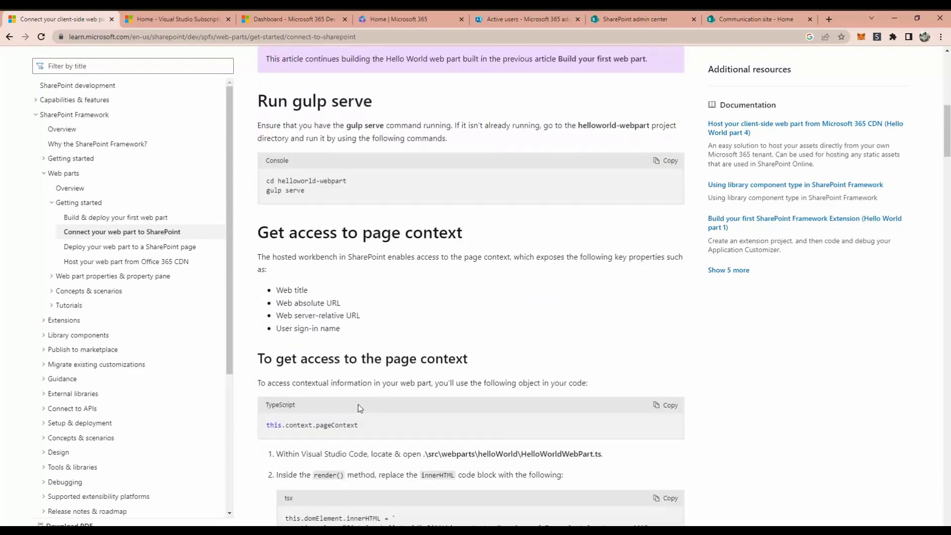
pyautogui.scroll(-10, 387, 328)
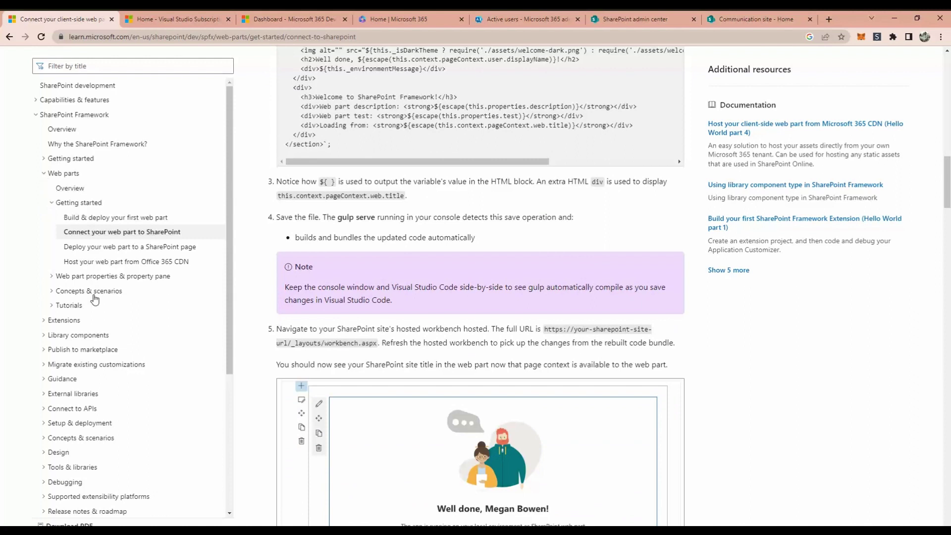
pyautogui.click(75, 277)
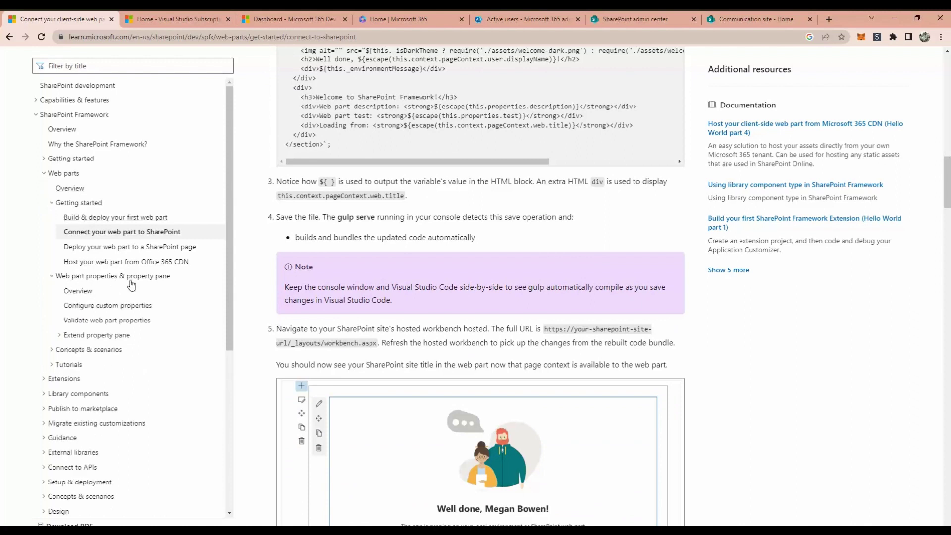
# Check the News web part settings on the Communication site, then read on to the 'Define list model' section.
pyautogui.click(747, 19)
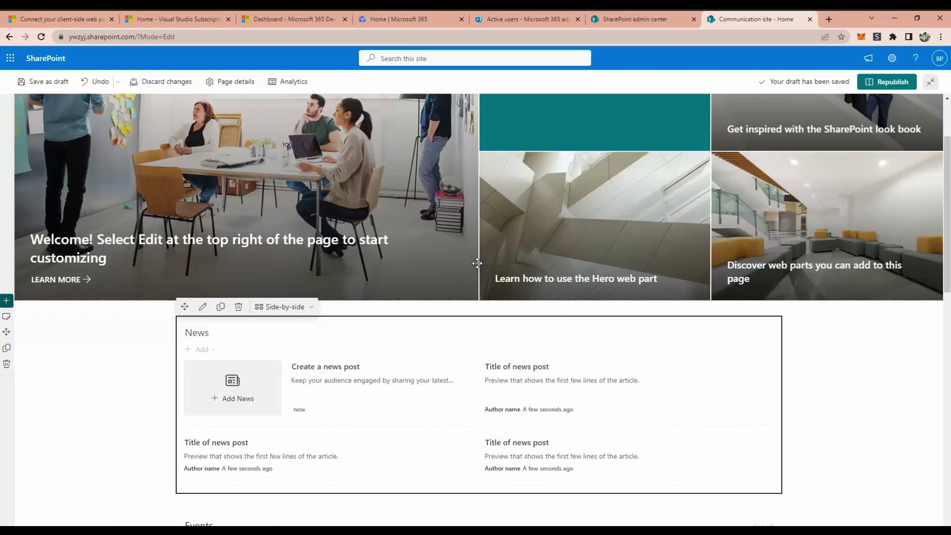
pyautogui.click(202, 306)
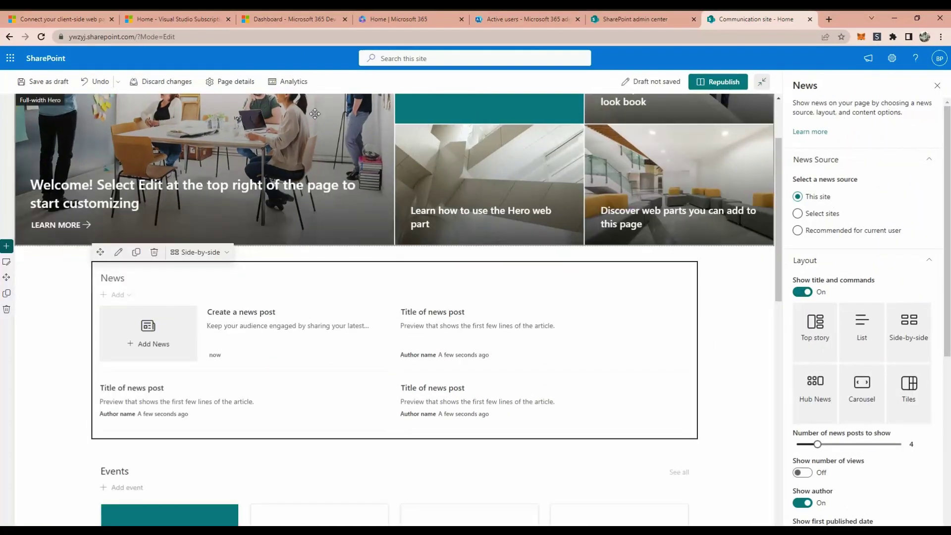
pyautogui.click(59, 21)
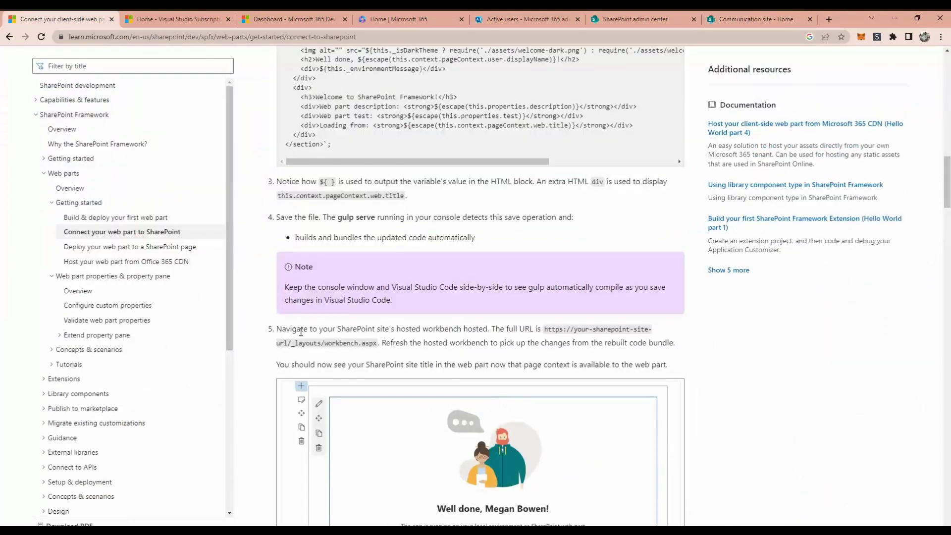
pyautogui.scroll(-3, 350, 416)
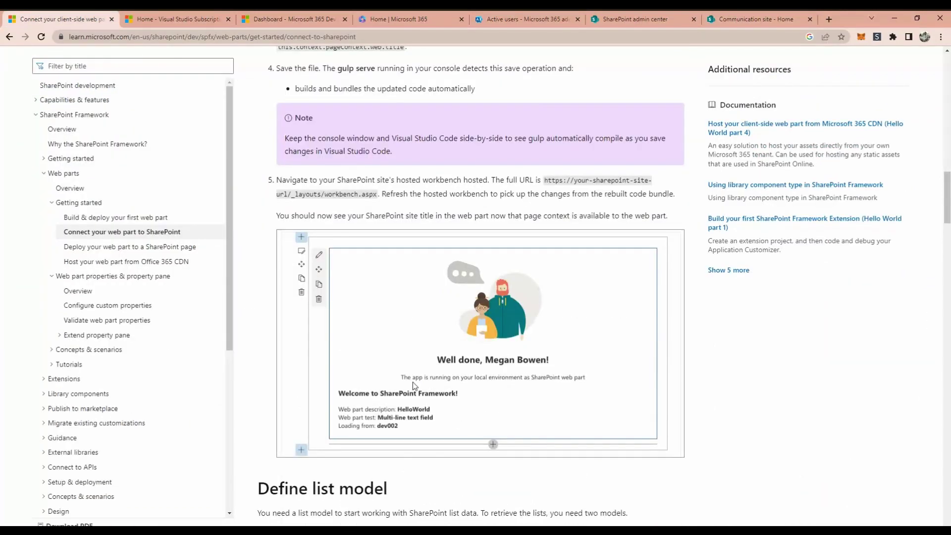
pyautogui.scroll(-3, 385, 343)
pyautogui.scroll(-2, 385, 343)
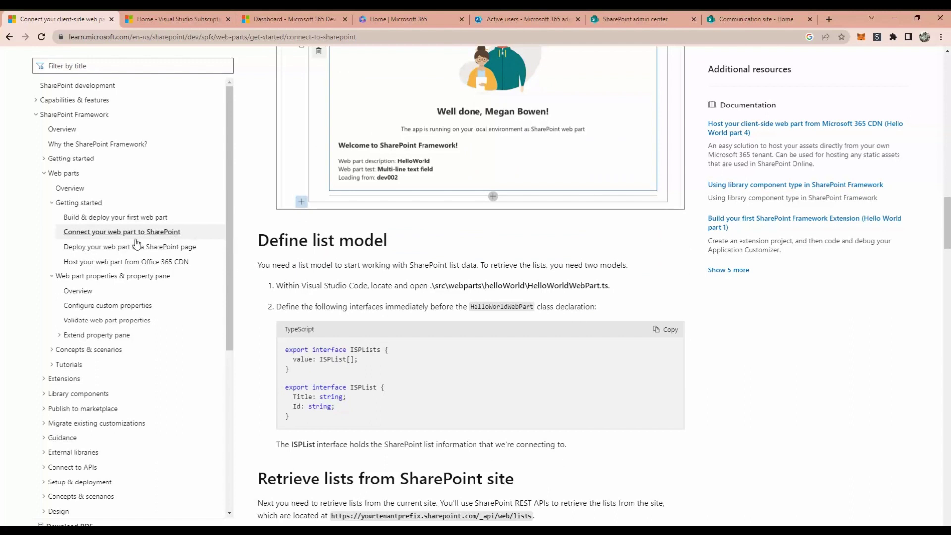
# Open the web part properties overview, then the Configure custom properties article's To-Do List property pane figure.
pyautogui.click(79, 293)
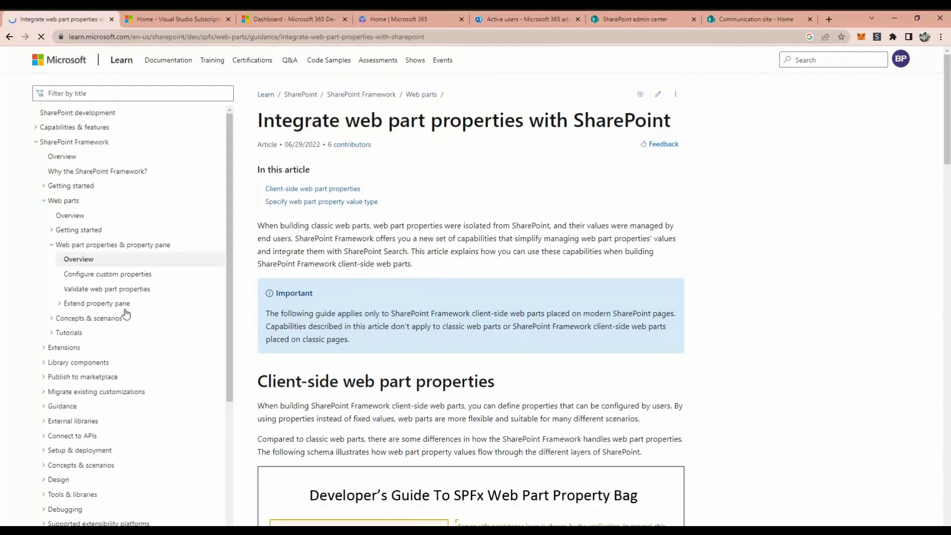
pyautogui.scroll(-7, 410, 274)
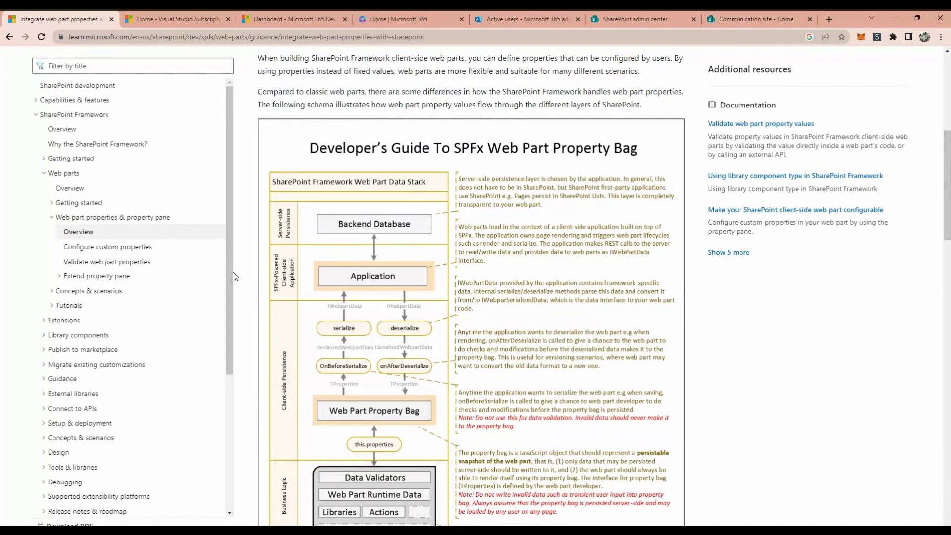
pyautogui.click(107, 246)
pyautogui.scroll(-4, 576, 373)
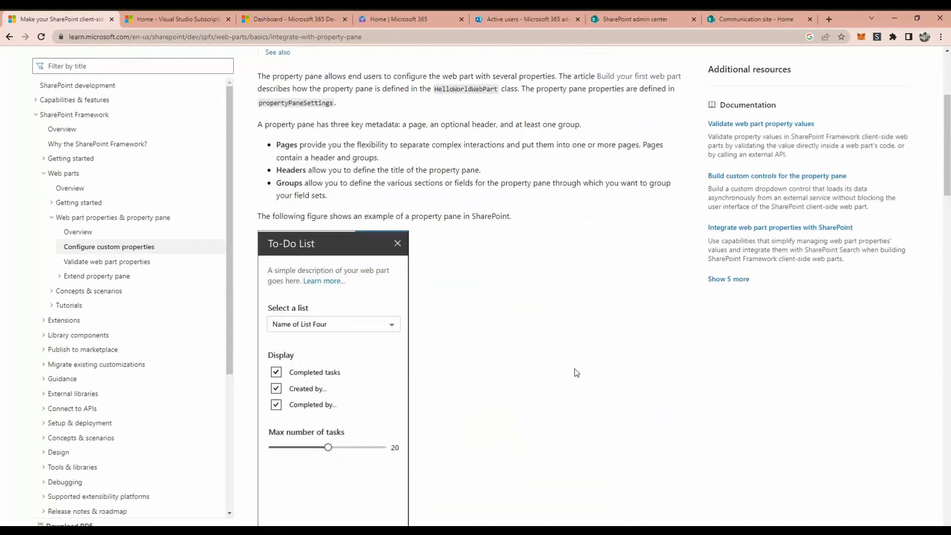
pyautogui.scroll(-2, 576, 373)
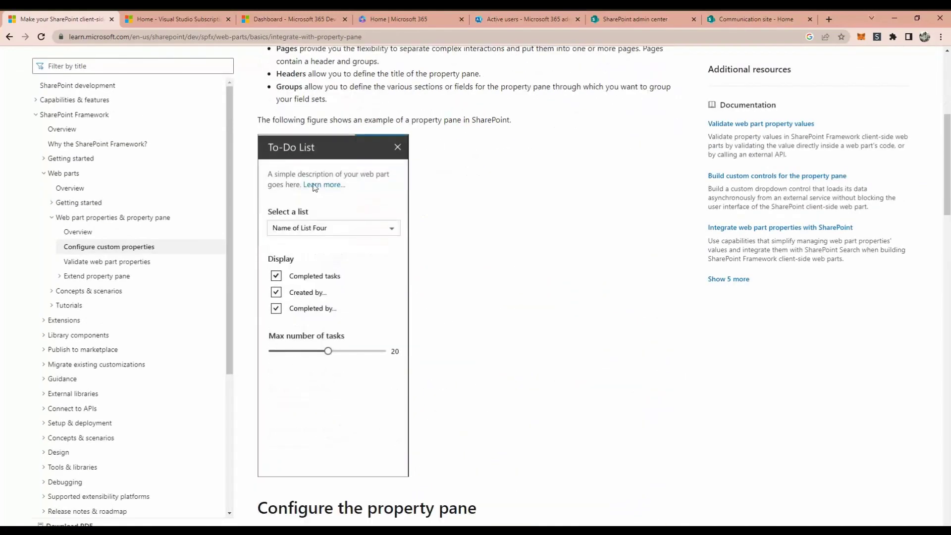
# Collapse Web parts, expand Extensions, and open the SharePoint Framework Extensions overview article.
pyautogui.click(45, 181)
pyautogui.click(60, 189)
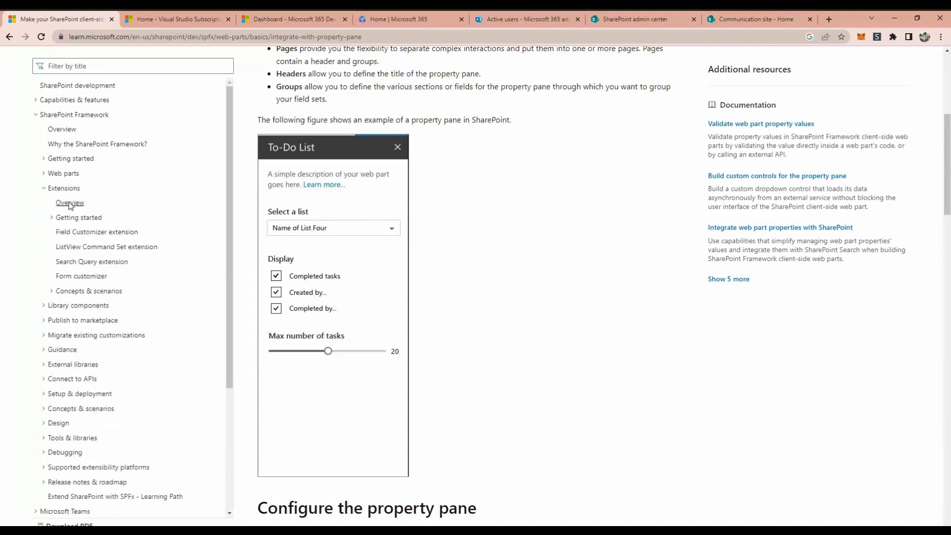
pyautogui.click(70, 203)
pyautogui.scroll(-2, 576, 375)
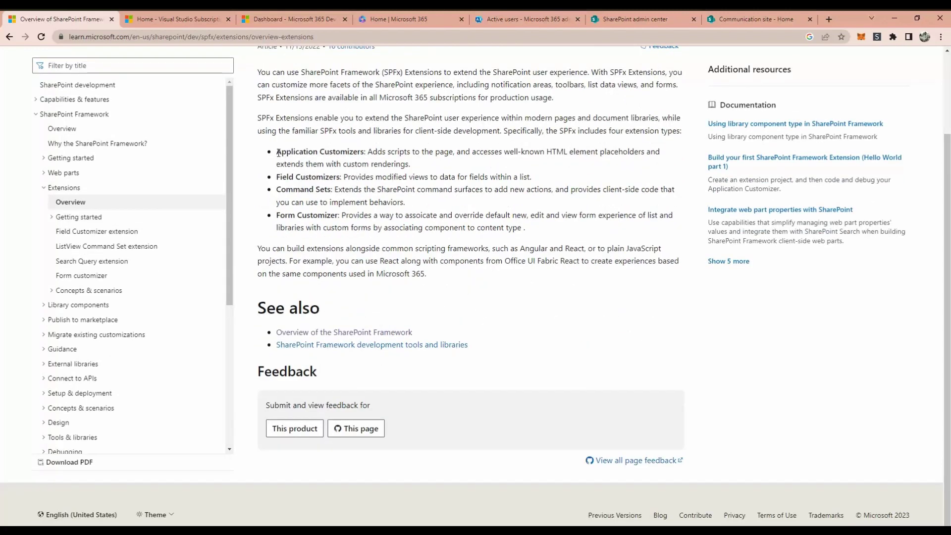
# Highlight the Application Customizers, Command Sets, Form Customizer and Field Customizers bullets, then return to the Communication site page.
pyautogui.moveTo(278, 153); pyautogui.dragTo(660, 150)
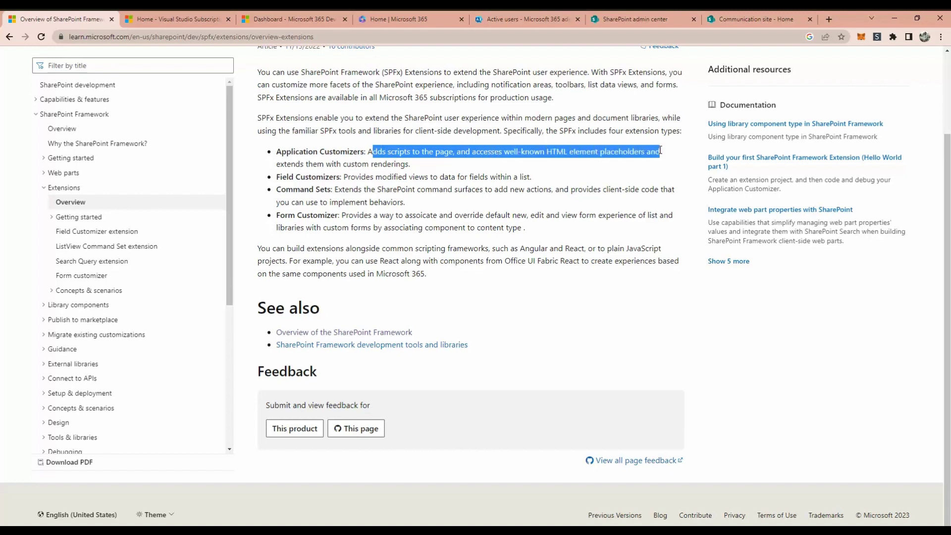
pyautogui.click(452, 167)
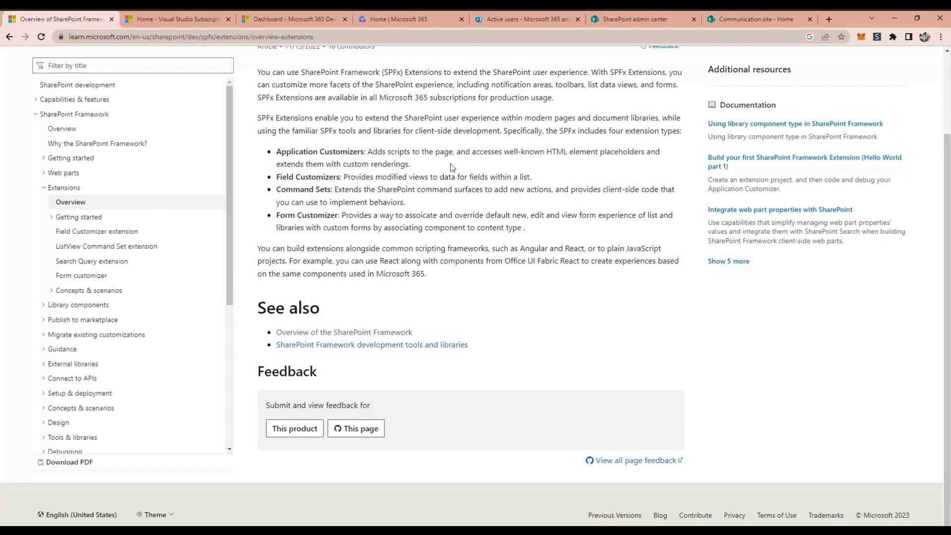
pyautogui.moveTo(423, 165); pyautogui.dragTo(528, 174)
pyautogui.click(266, 161)
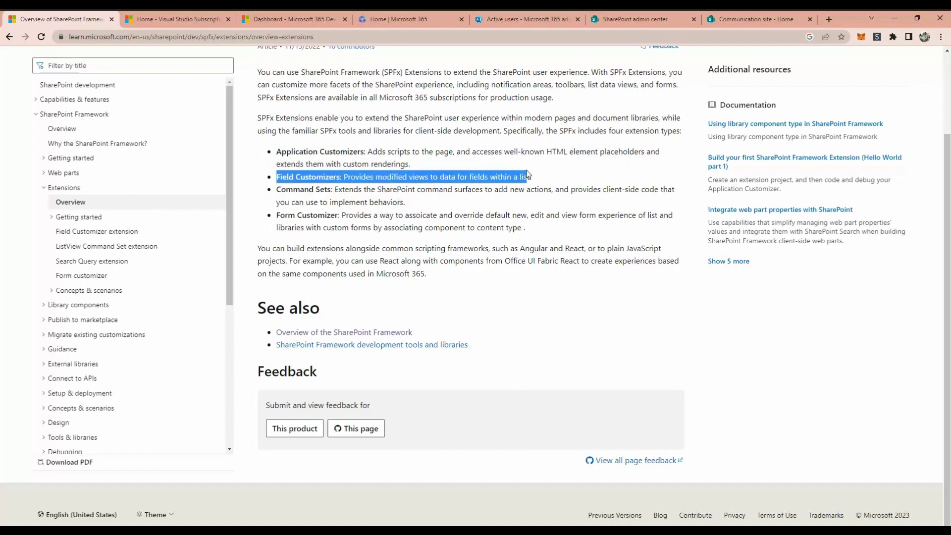
pyautogui.moveTo(267, 191); pyautogui.dragTo(399, 202)
pyautogui.moveTo(276, 216); pyautogui.dragTo(404, 229)
pyautogui.moveTo(274, 177); pyautogui.dragTo(388, 173)
pyautogui.moveTo(276, 152); pyautogui.dragTo(415, 165)
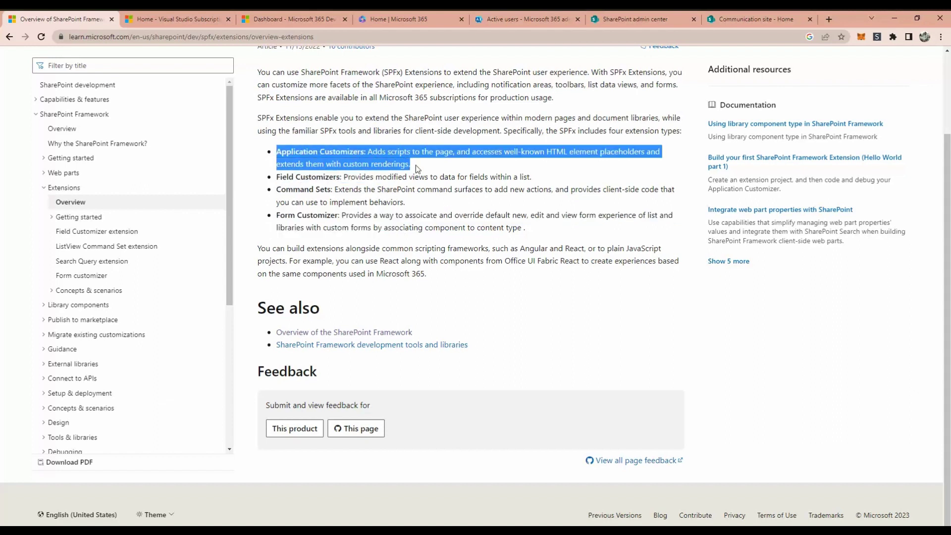
pyautogui.click(720, 22)
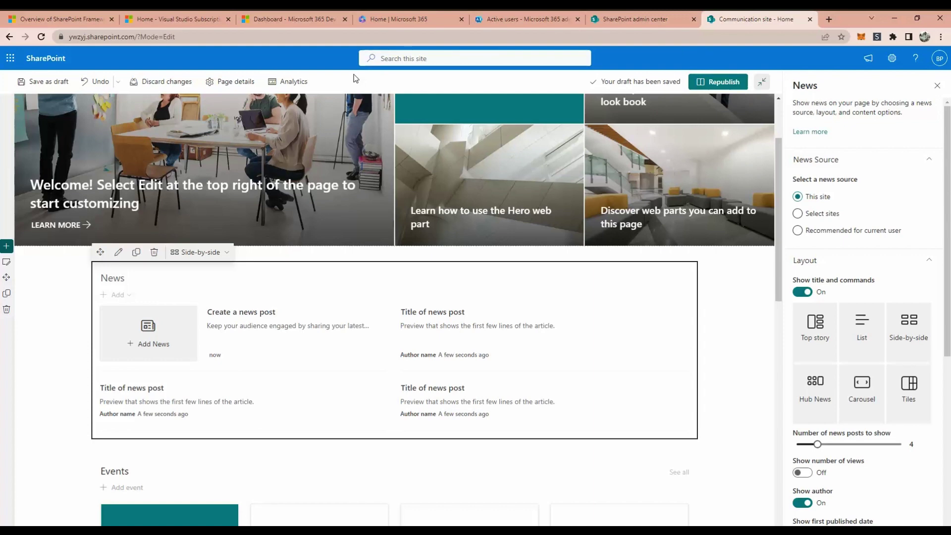
# Glance at the admin center and Microsoft 365 home, then highlight Field Customizers in the SPFx extensions article.
pyautogui.scroll(-4, 391, 307)
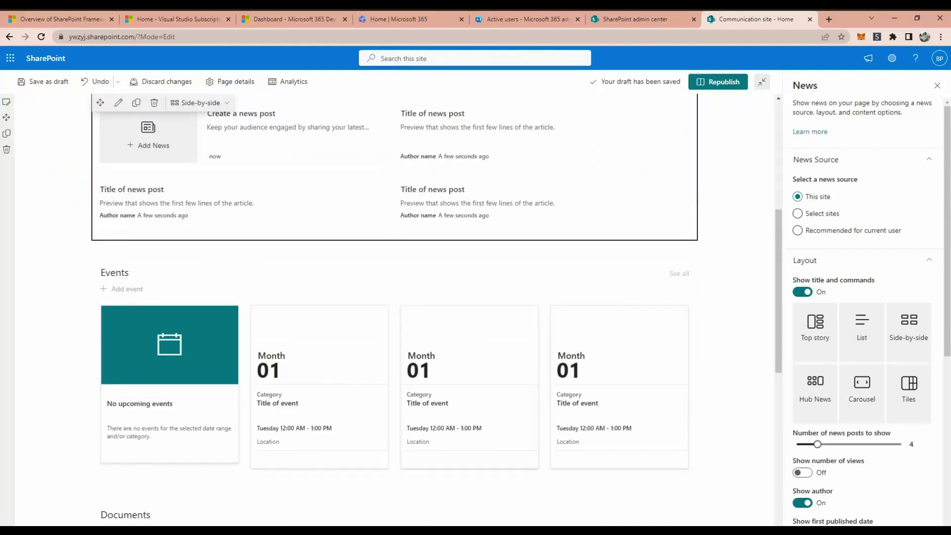
pyautogui.scroll(-9, 391, 307)
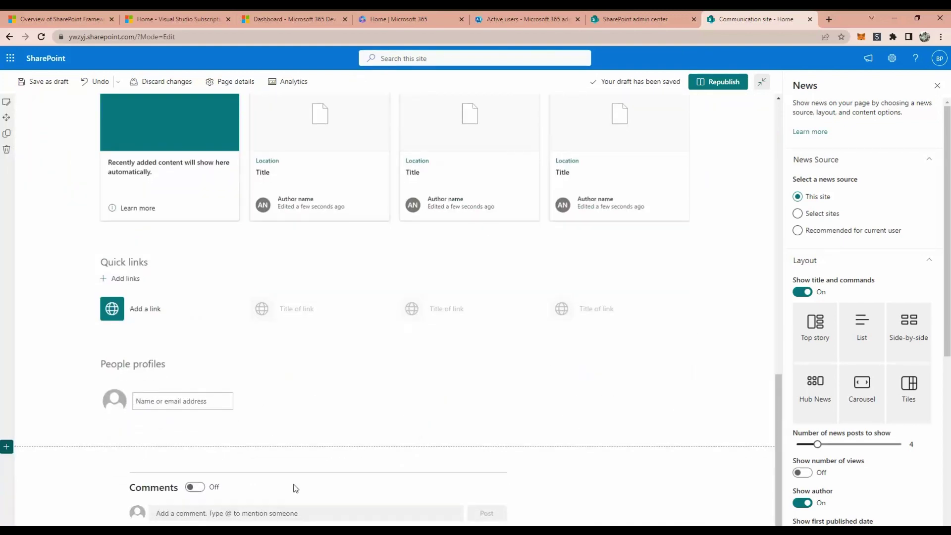
pyautogui.scroll(15, 448, 471)
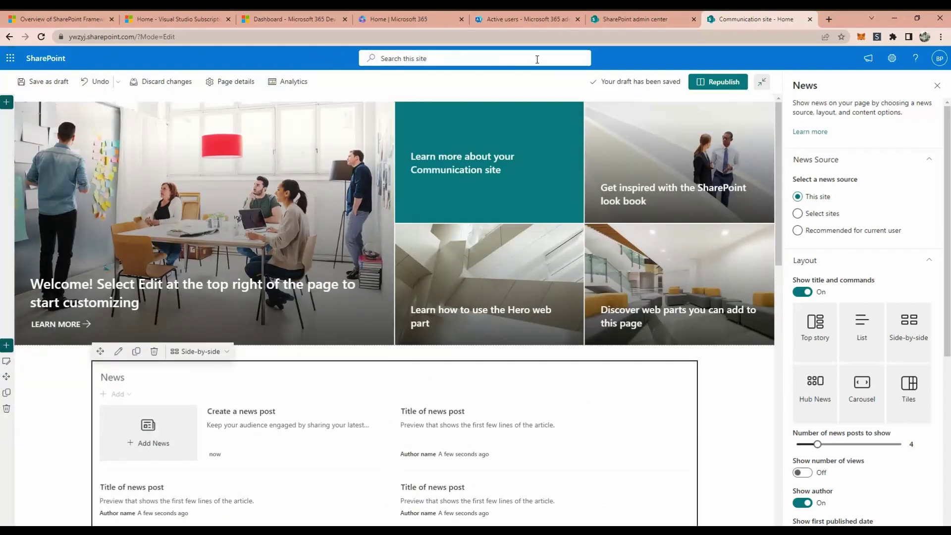
pyautogui.moveTo(678, 26)
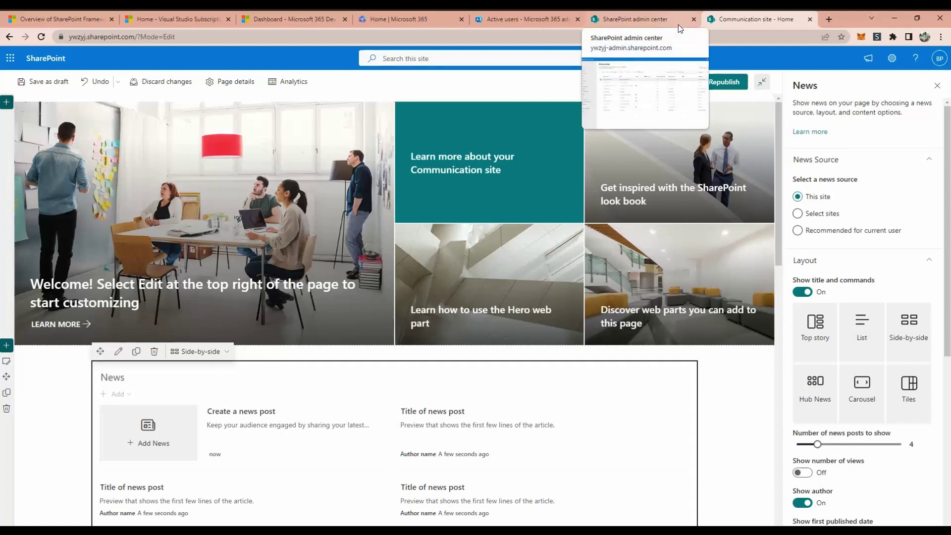
pyautogui.click(638, 26)
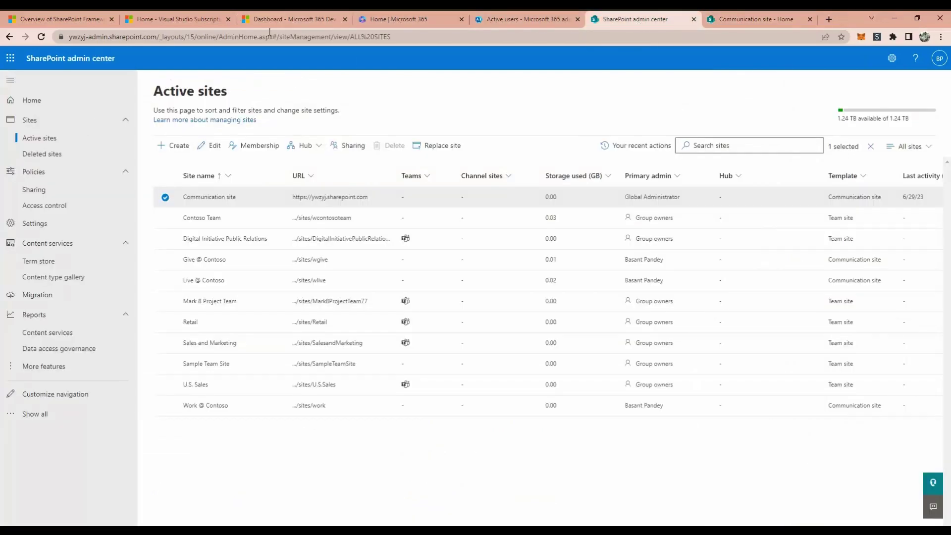
pyautogui.click(415, 23)
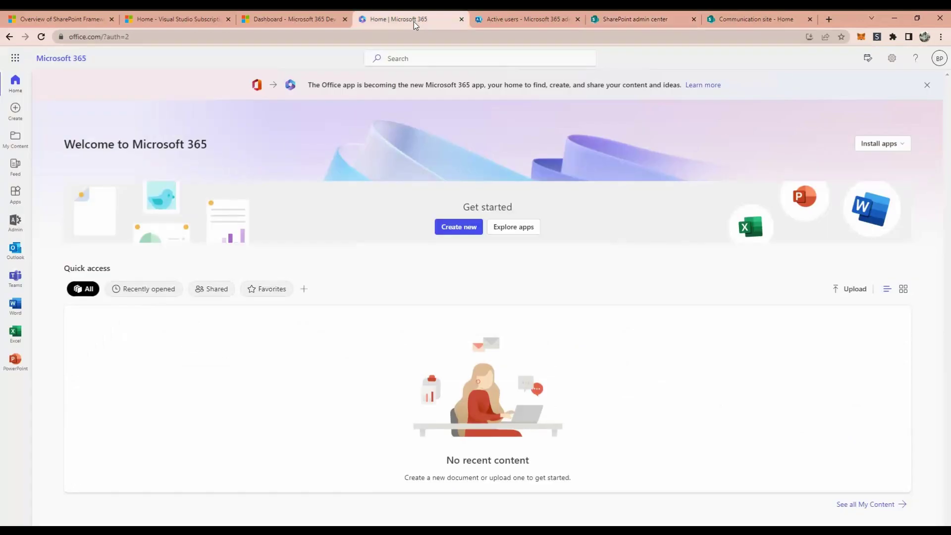
pyautogui.click(78, 20)
pyautogui.click(303, 163)
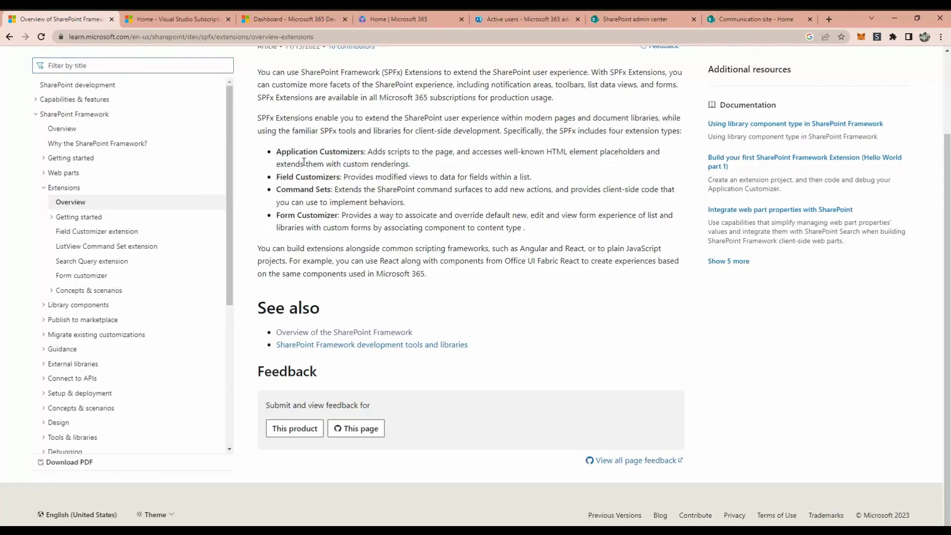
pyautogui.moveTo(276, 176); pyautogui.dragTo(324, 177)
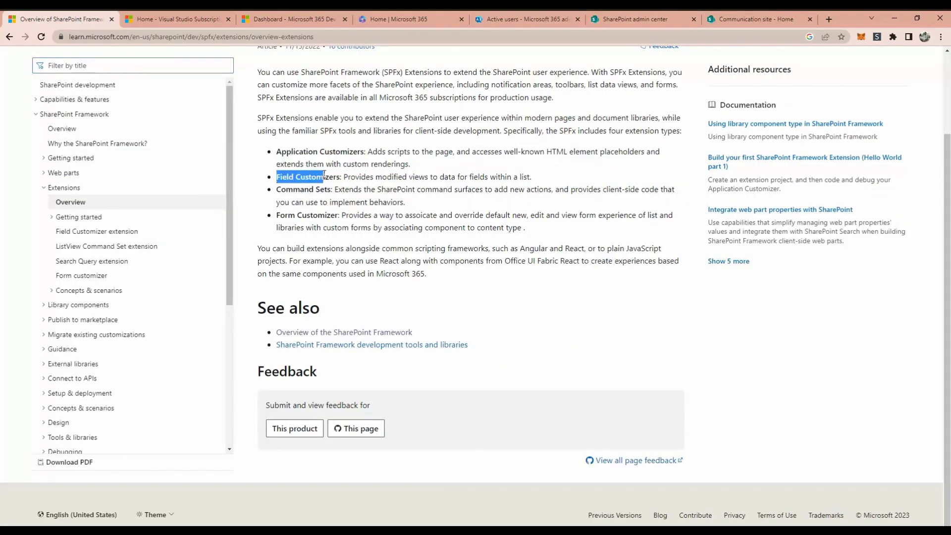
# Open the Communication site's Events calendar through Settings > Site contents.
pyautogui.click(759, 21)
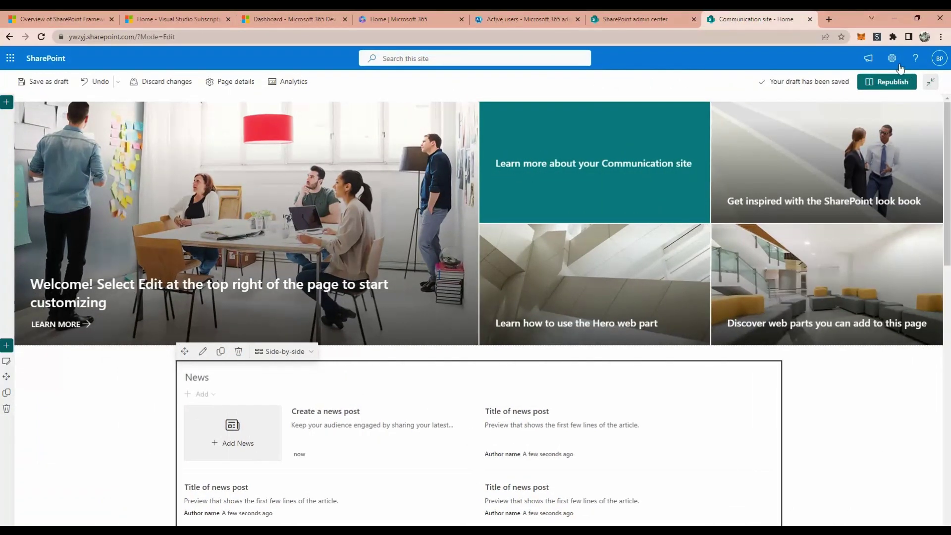
pyautogui.click(899, 66)
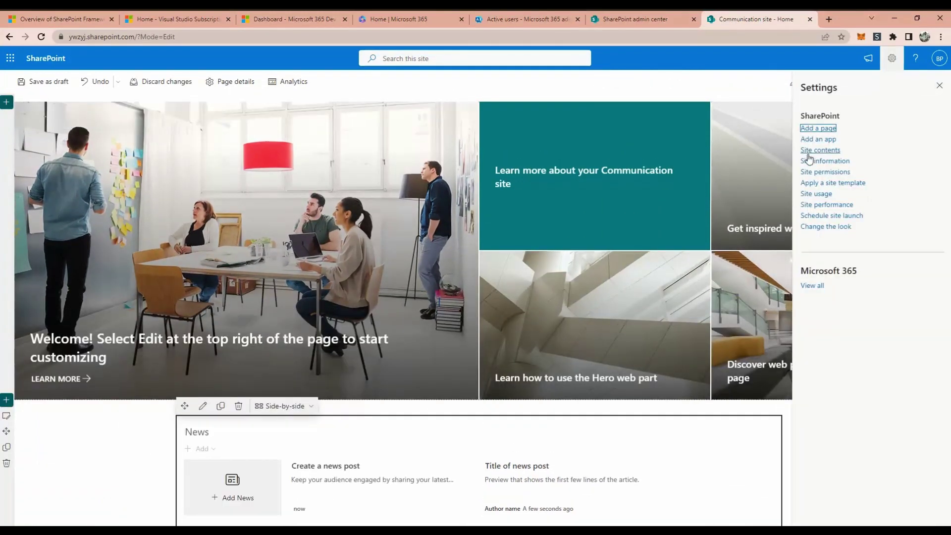
pyautogui.click(835, 154)
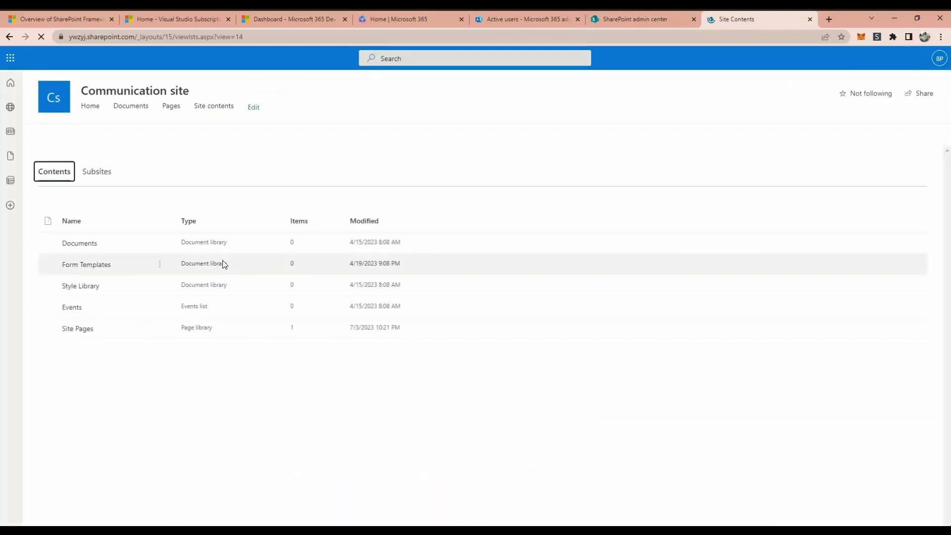
pyautogui.click(74, 312)
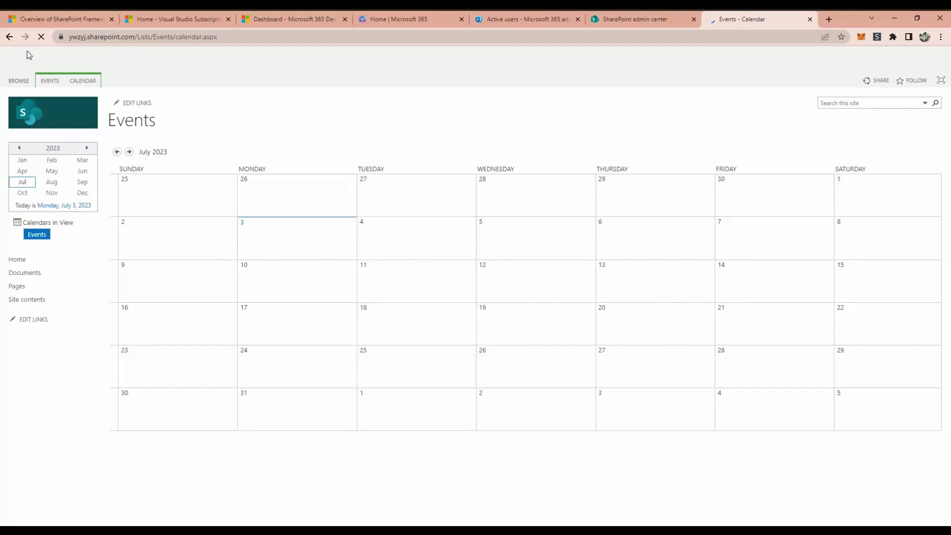
# Go back to Site contents and open the empty Documents library.
pyautogui.click(10, 41)
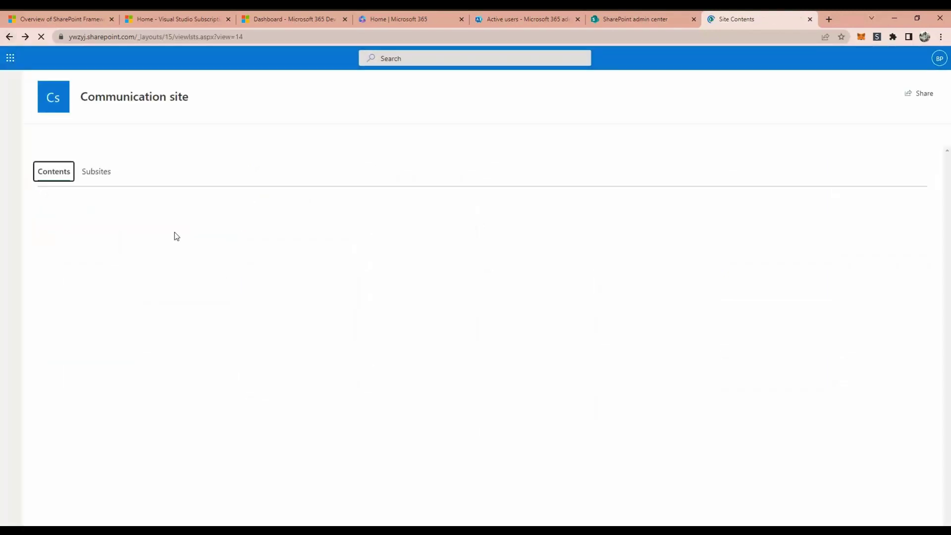
pyautogui.click(83, 245)
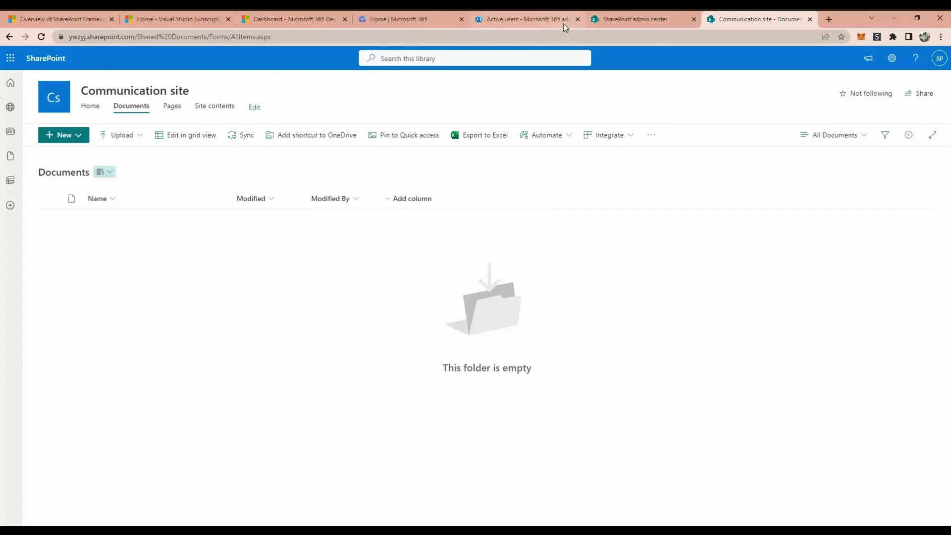
# Highlight Command Sets in the article, then browse the Documents library's New, Power Apps/Automate and Upload menus.
pyautogui.click(34, 21)
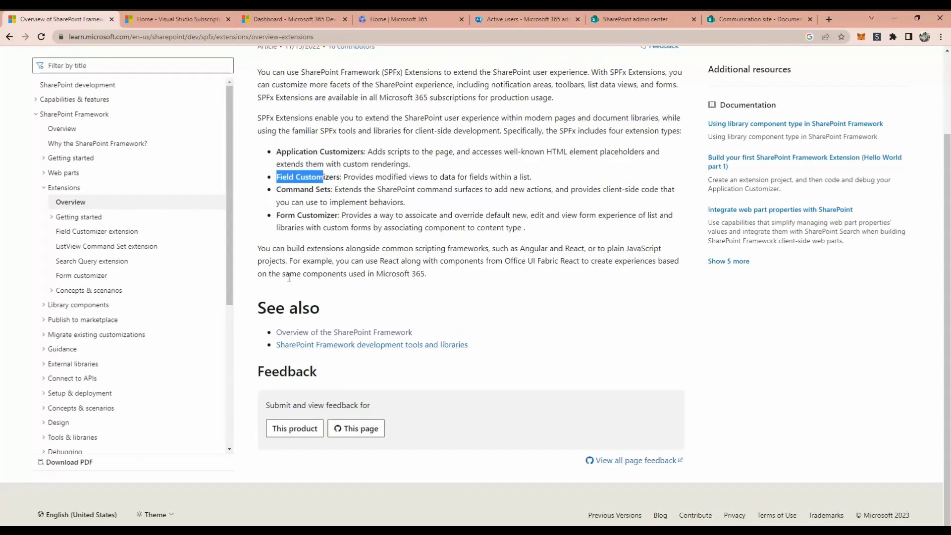
pyautogui.moveTo(278, 191); pyautogui.dragTo(342, 189)
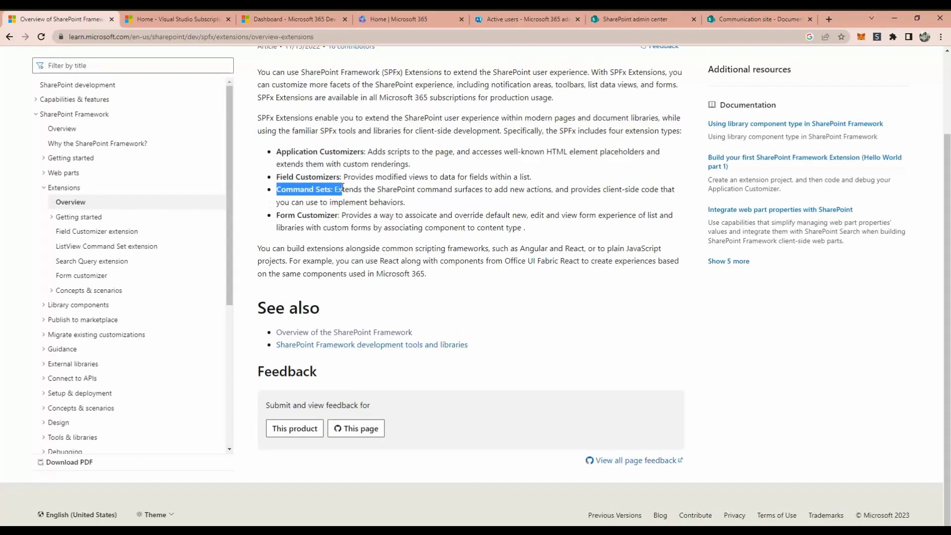
pyautogui.click(741, 20)
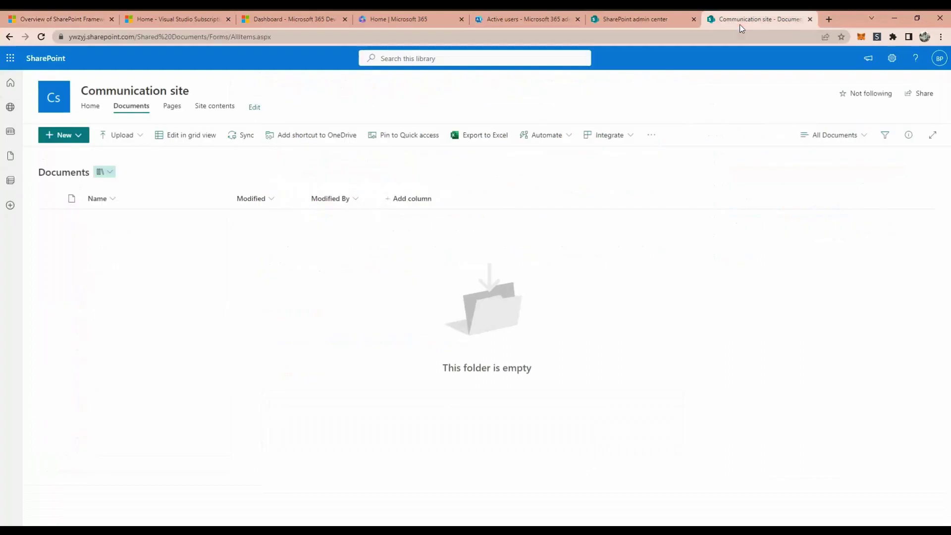
pyautogui.click(82, 143)
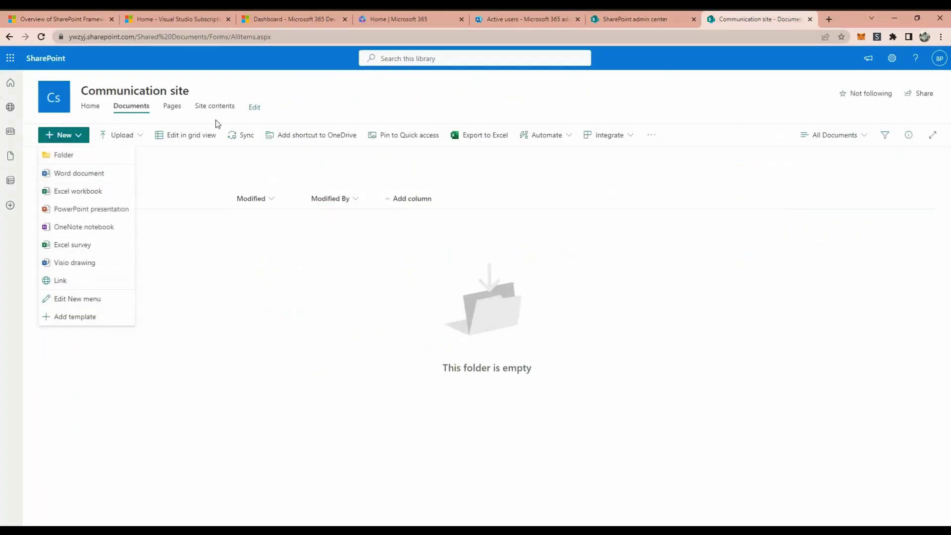
pyautogui.click(631, 142)
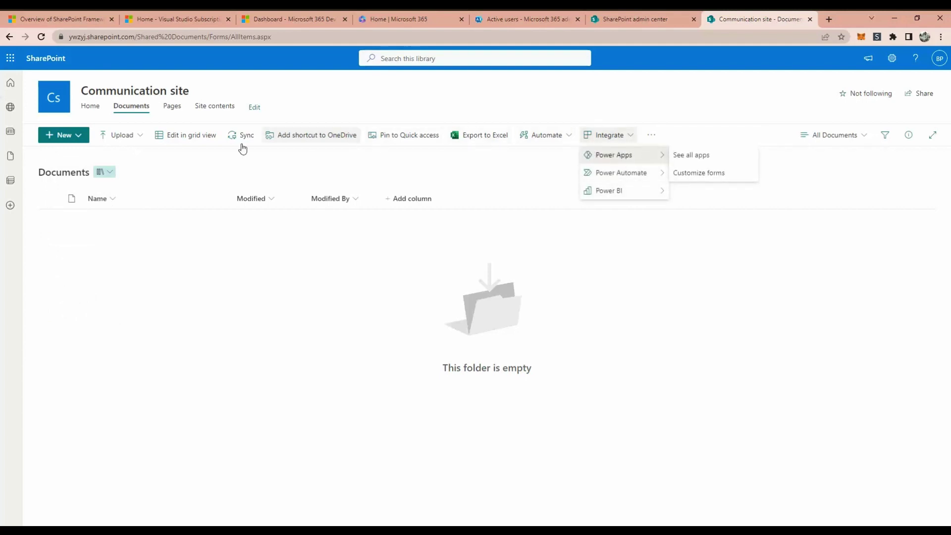
pyautogui.click(140, 138)
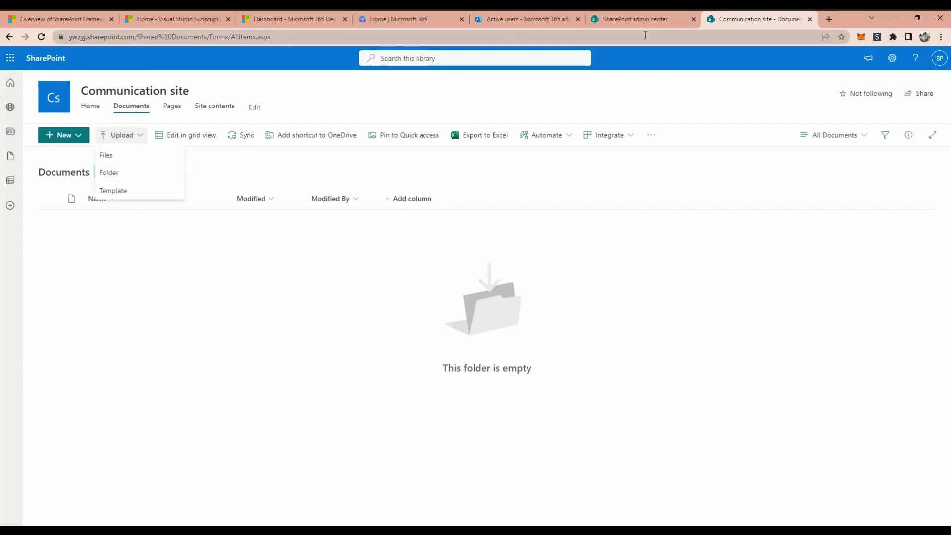
# Glance at the admin center's active sites, then highlight and clear the Form Customizer description.
pyautogui.click(637, 18)
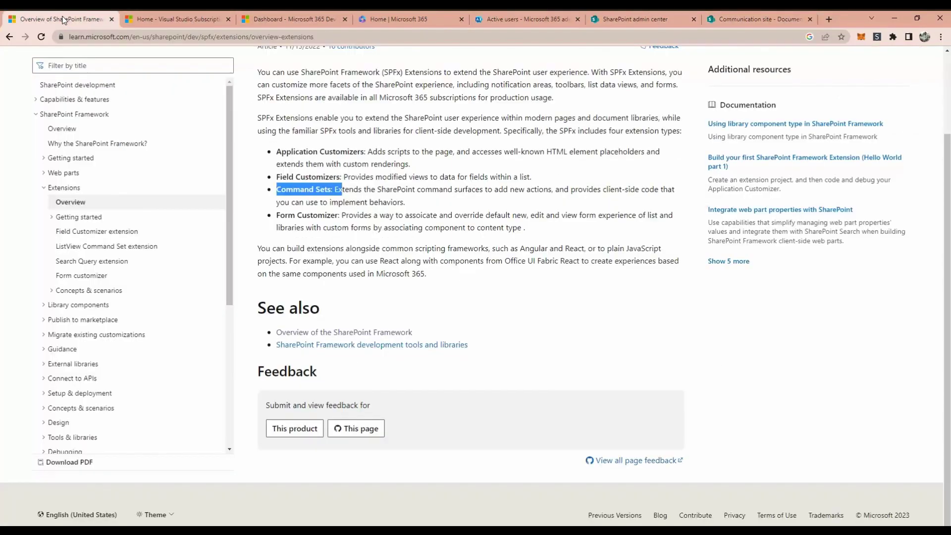
pyautogui.click(62, 19)
pyautogui.moveTo(276, 218); pyautogui.dragTo(532, 229)
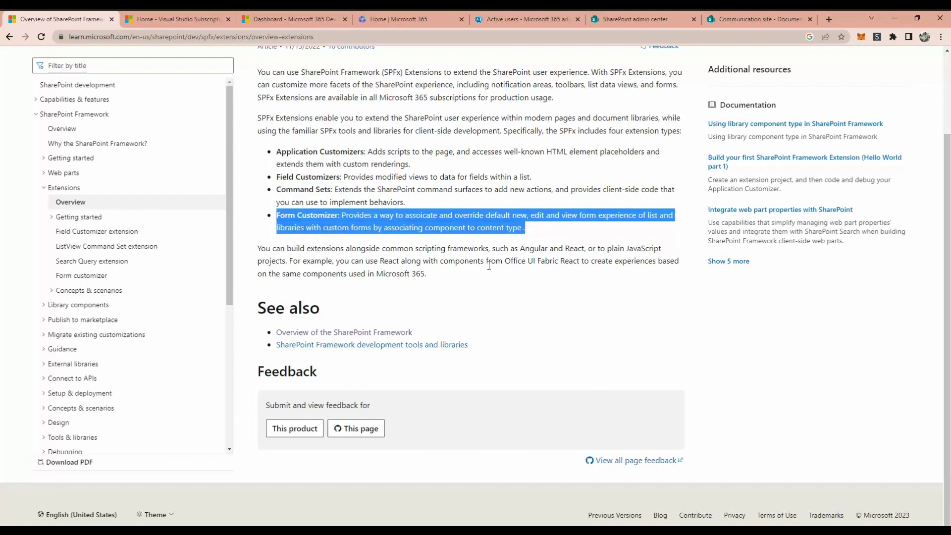
pyautogui.click(543, 228)
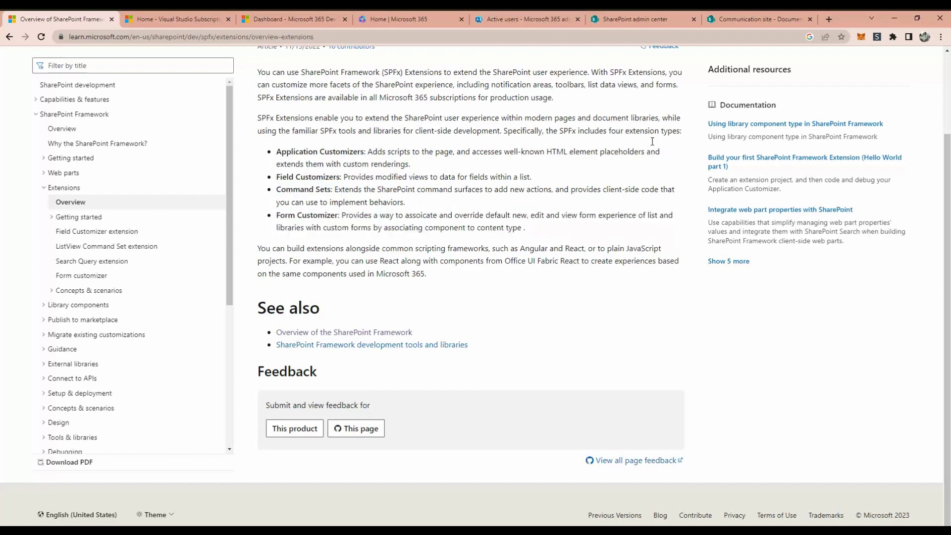
# Check which new file types the Documents library offers, then go back to Site contents.
pyautogui.click(748, 22)
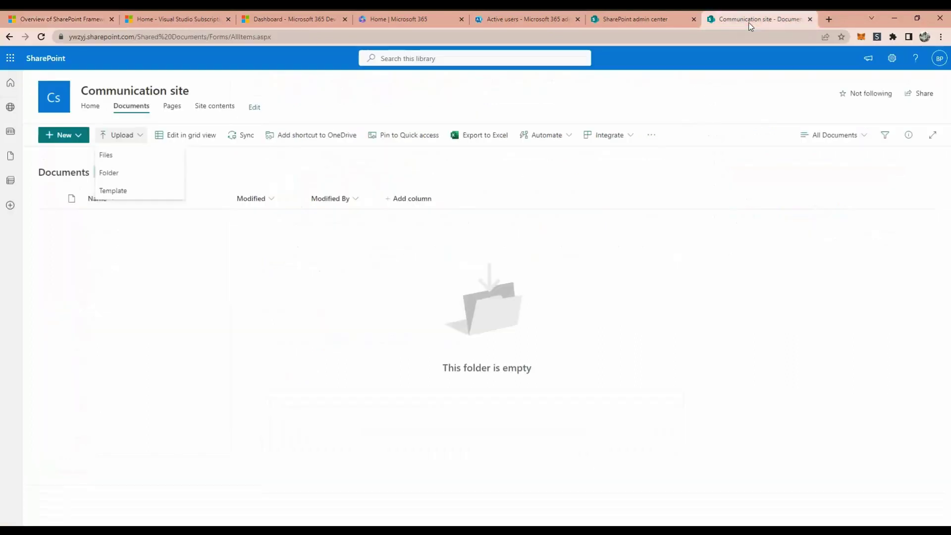
pyautogui.click(78, 137)
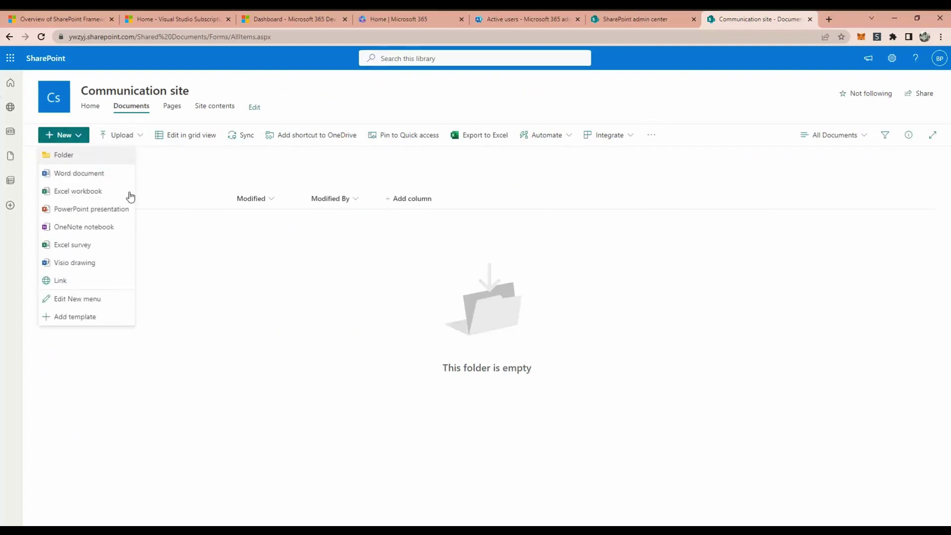
pyautogui.click(345, 300)
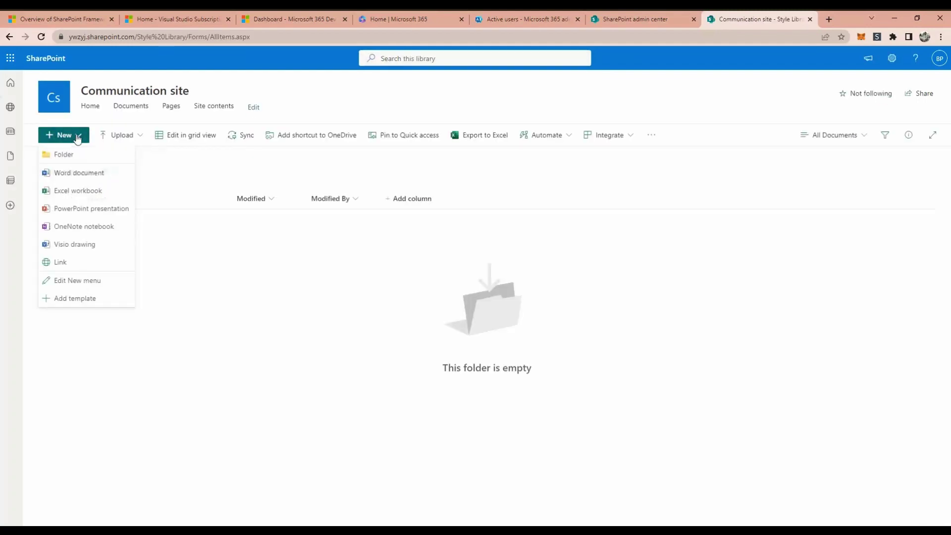
pyautogui.hotkey('alt', 'Left')
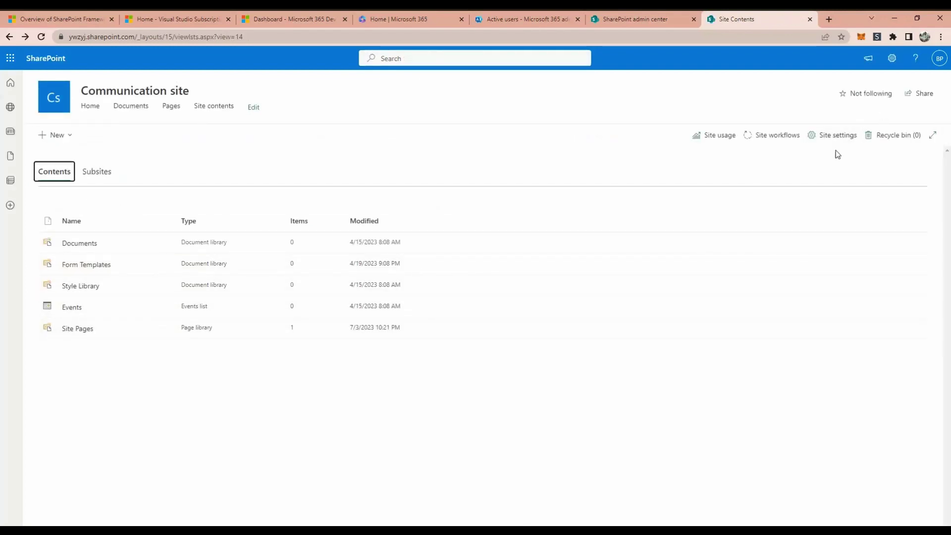
# Create a new blank list named 'test' via Settings, New > List > Blank list.
pyautogui.click(891, 58)
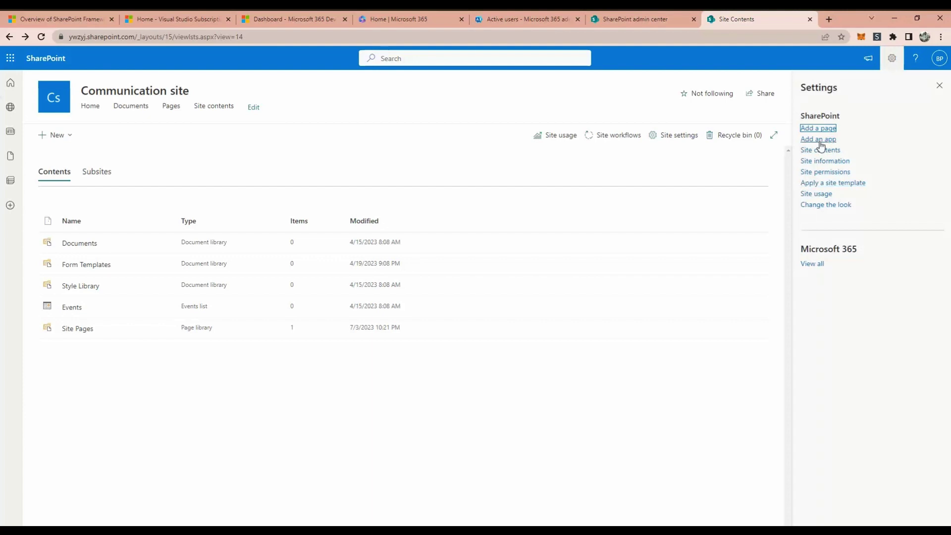
pyautogui.click(818, 139)
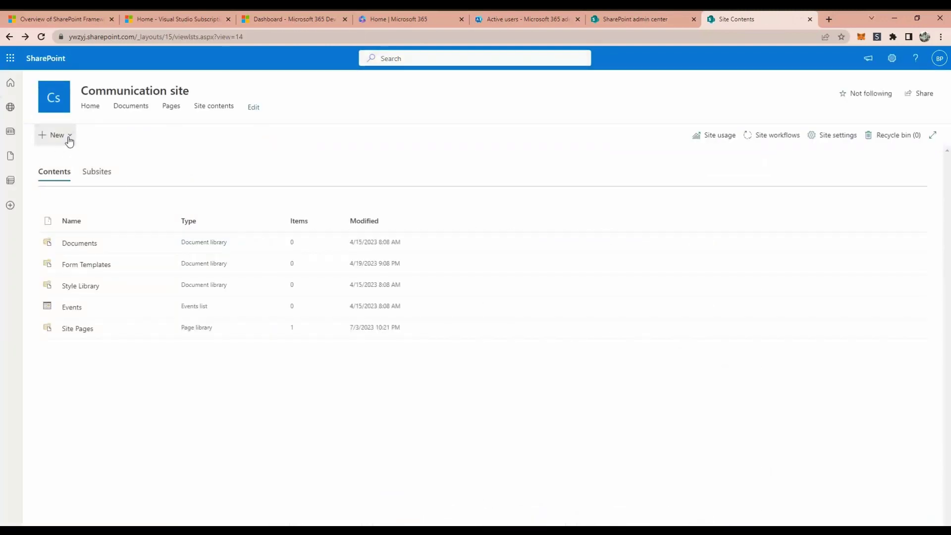
pyautogui.click(66, 139)
pyautogui.click(65, 153)
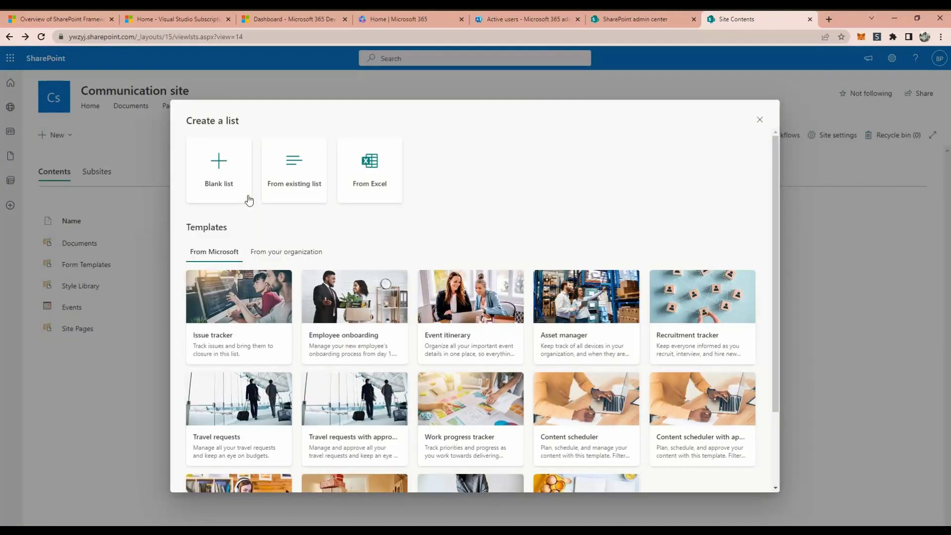
pyautogui.click(216, 174)
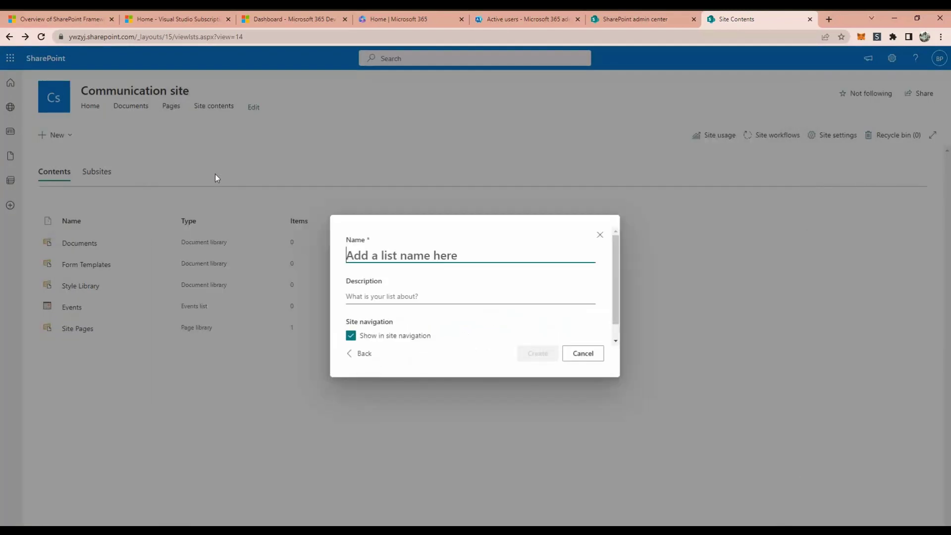
pyautogui.write('test')
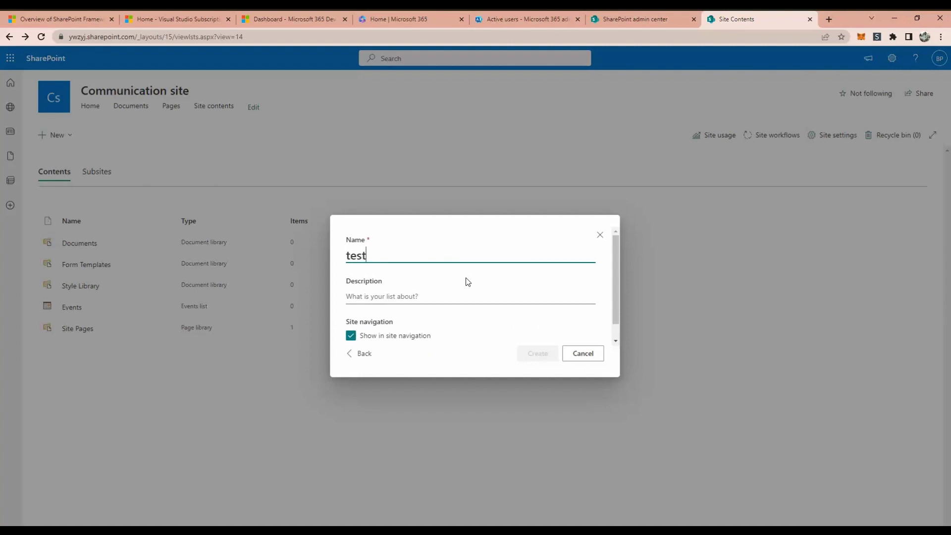
pyautogui.click(543, 354)
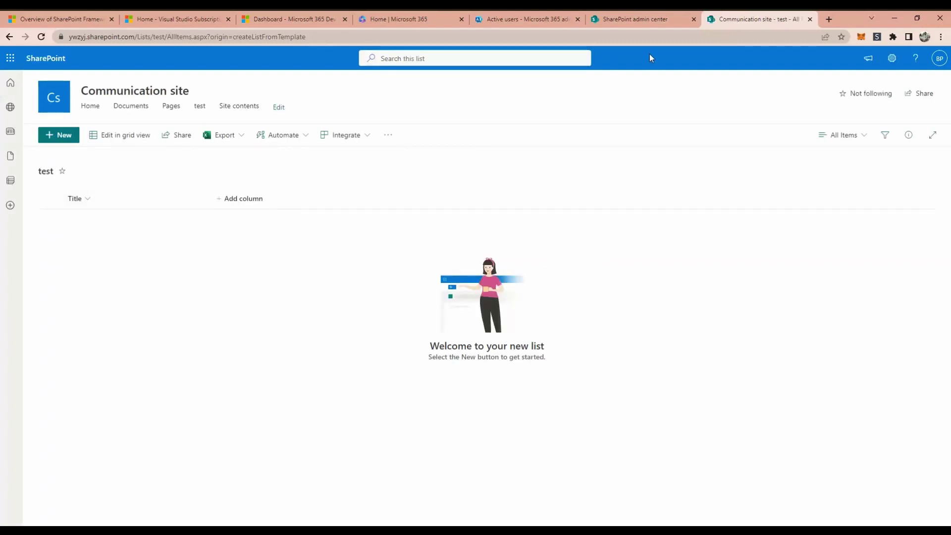
# Open the New item form of the 'test' list.
pyautogui.click(106, 22)
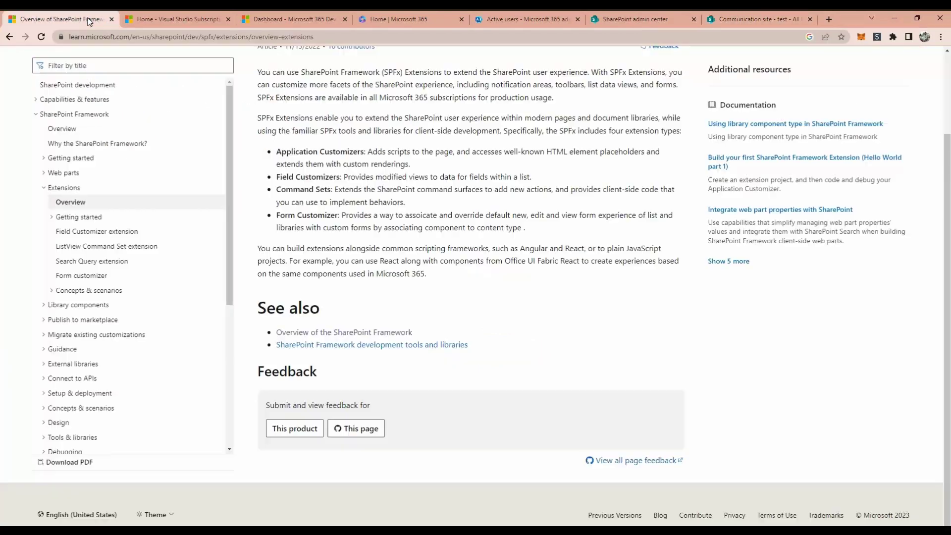
pyautogui.click(712, 23)
pyautogui.click(62, 134)
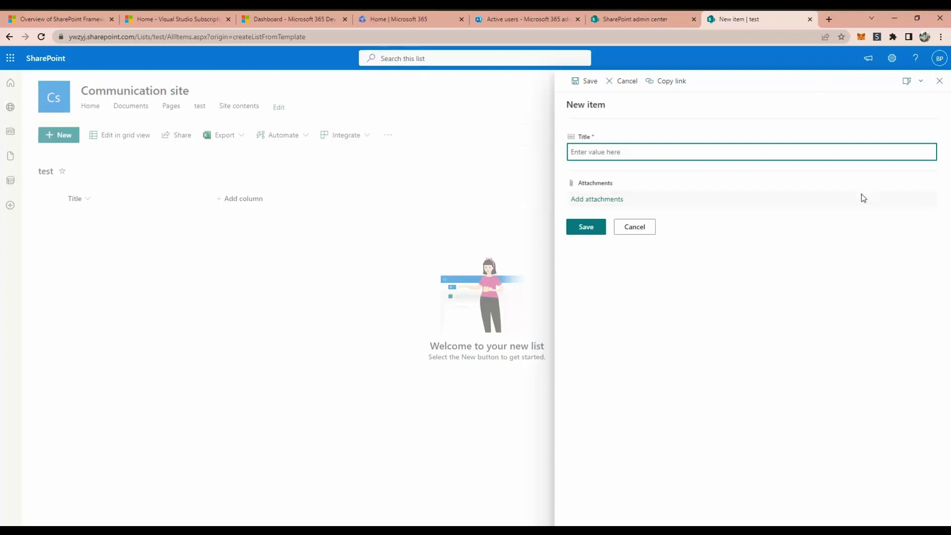
# Highlight the Form Customizer description, collapse Extensions in the docs, then show Visual Studio Subscriptions.
pyautogui.click(57, 19)
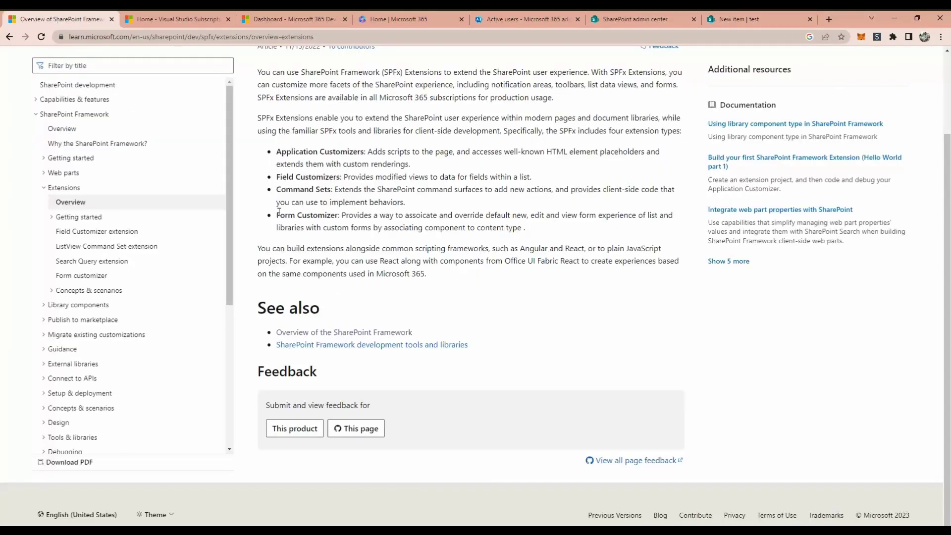
pyautogui.moveTo(277, 214); pyautogui.dragTo(539, 233)
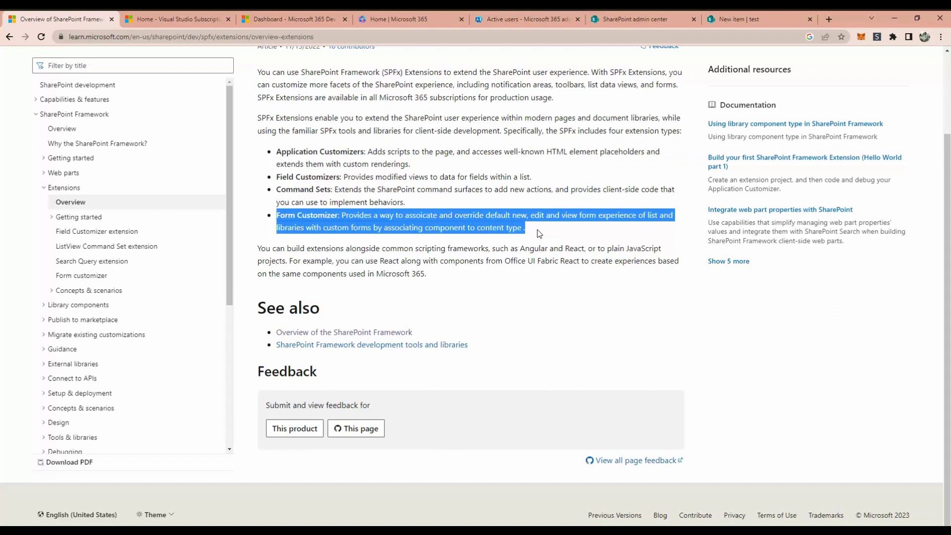
pyautogui.click(44, 188)
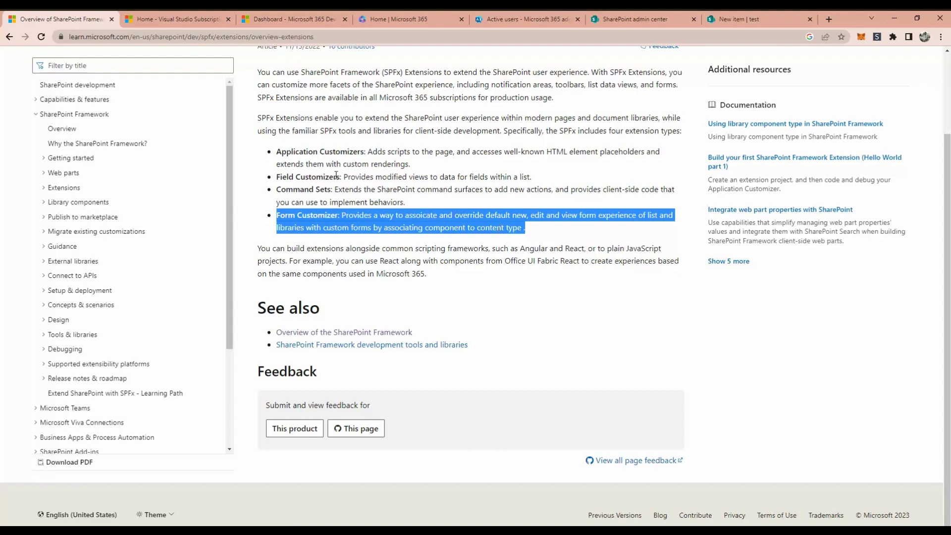
pyautogui.click(186, 19)
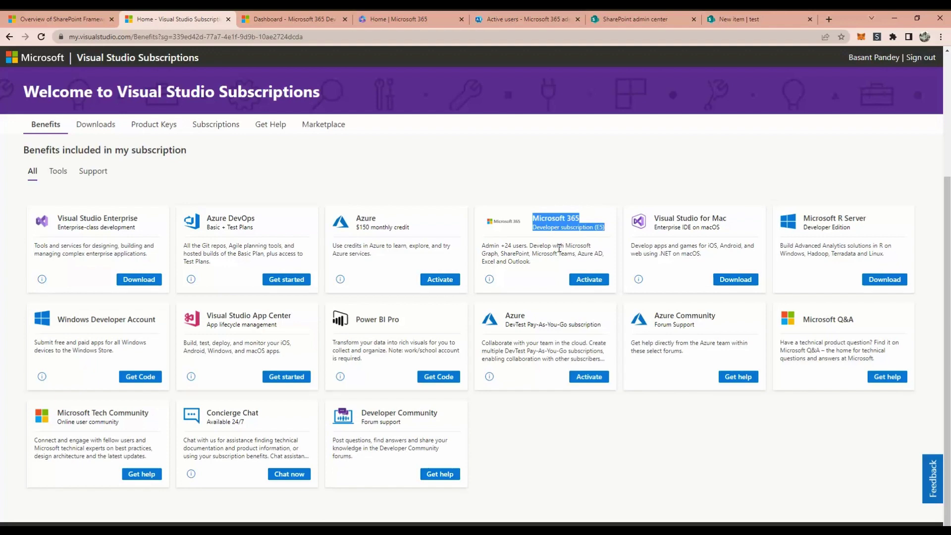
# Review the developer program dashboard, Microsoft 365 home, admin center active users and SharePoint active sites.
pyautogui.click(297, 21)
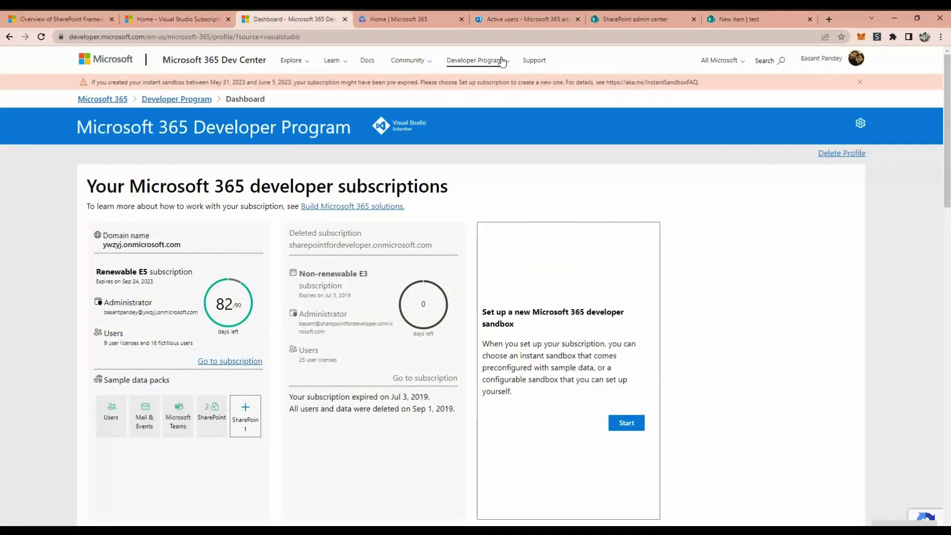
pyautogui.click(390, 19)
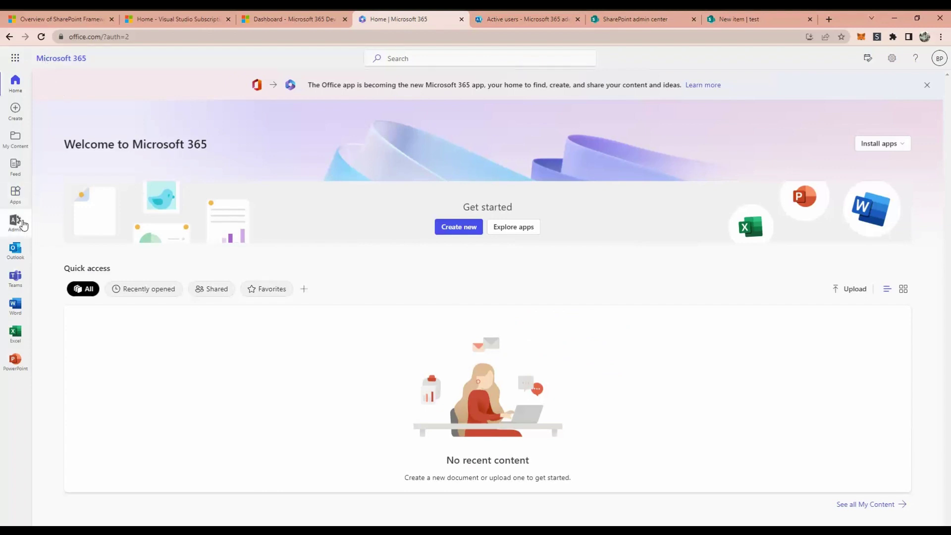
pyautogui.click(560, 17)
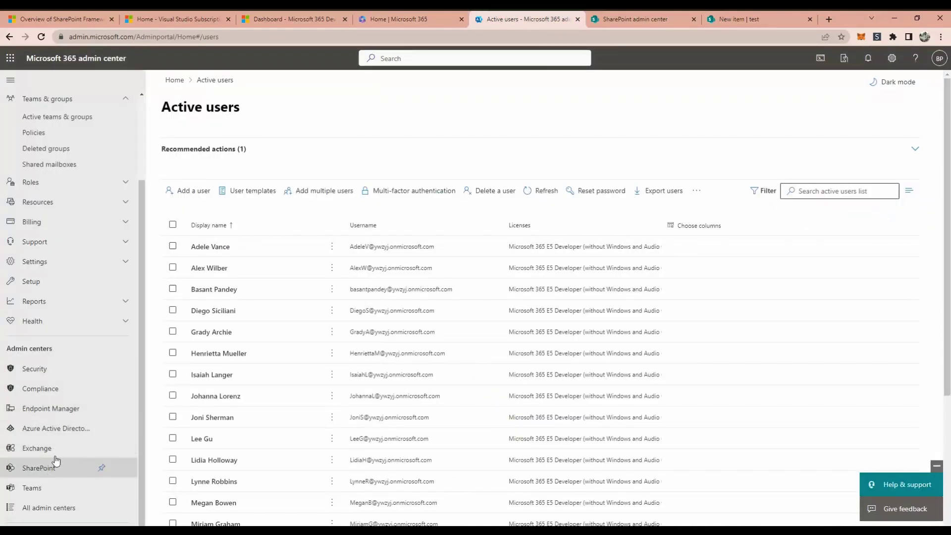
pyautogui.click(617, 25)
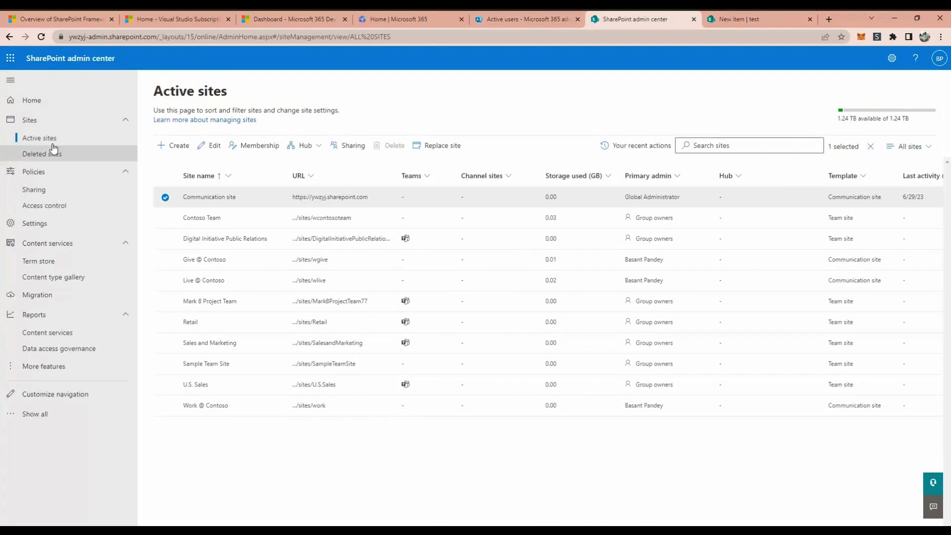
# Cancel new site creation, revisit the test list's New item form, then reopen the SPFx extensions docs.
pyautogui.click(180, 146)
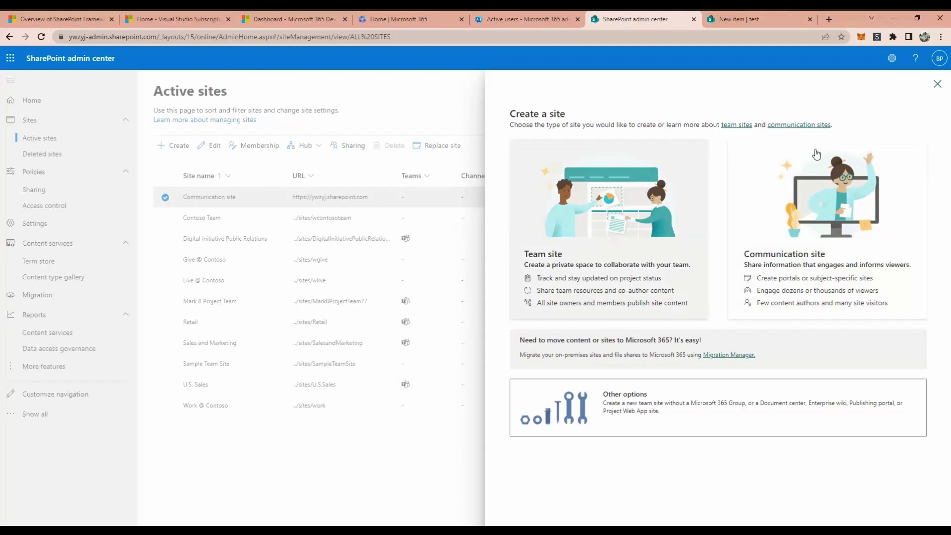
pyautogui.click(937, 83)
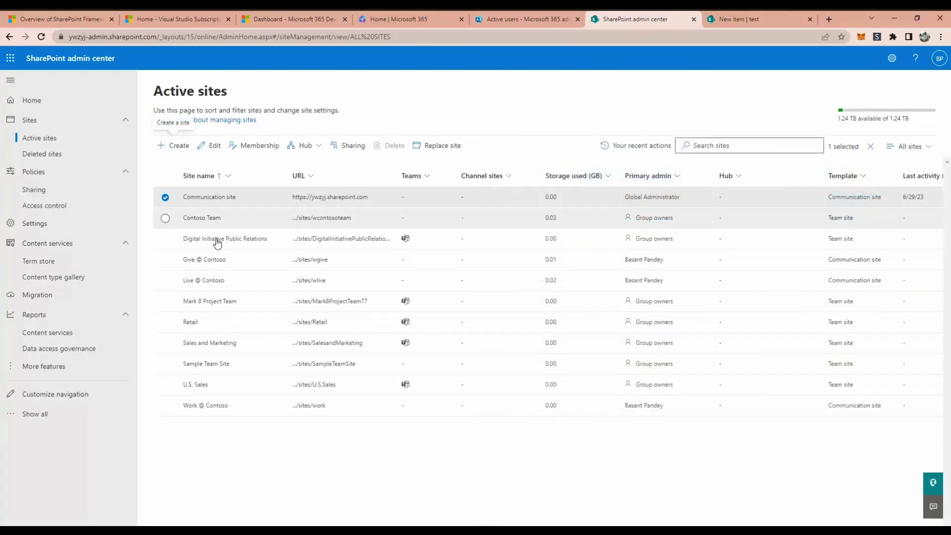
pyautogui.click(741, 22)
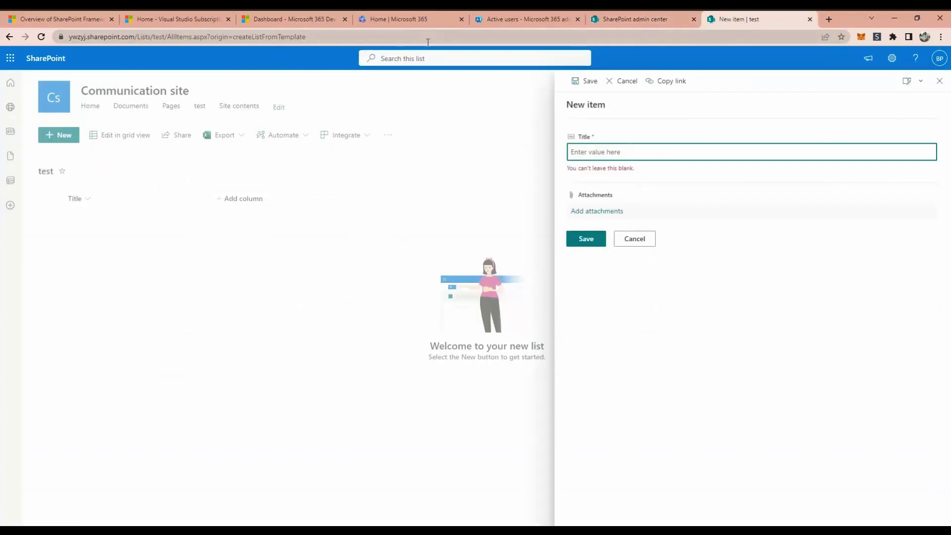
pyautogui.click(83, 23)
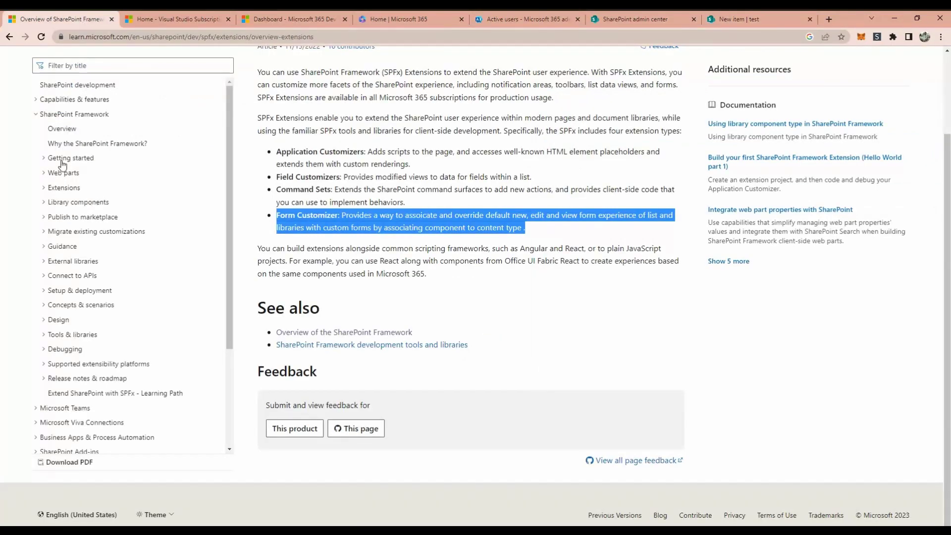